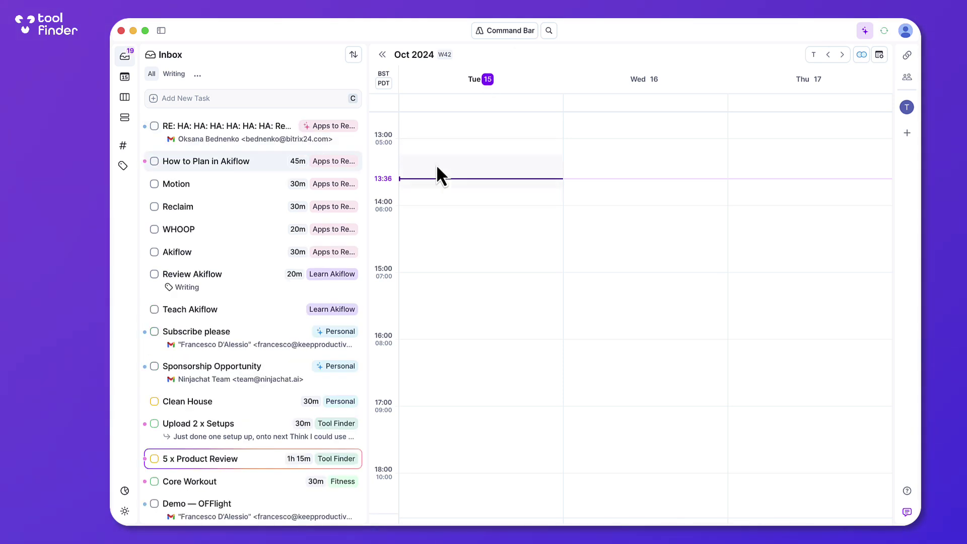
- Create a 'Reviews' event on Tuesday 15 spanning 13:45 to 14:45
{"action": "scroll", "coordinate": [270, 195], "scroll_direction": "down", "scroll_amount": 2}
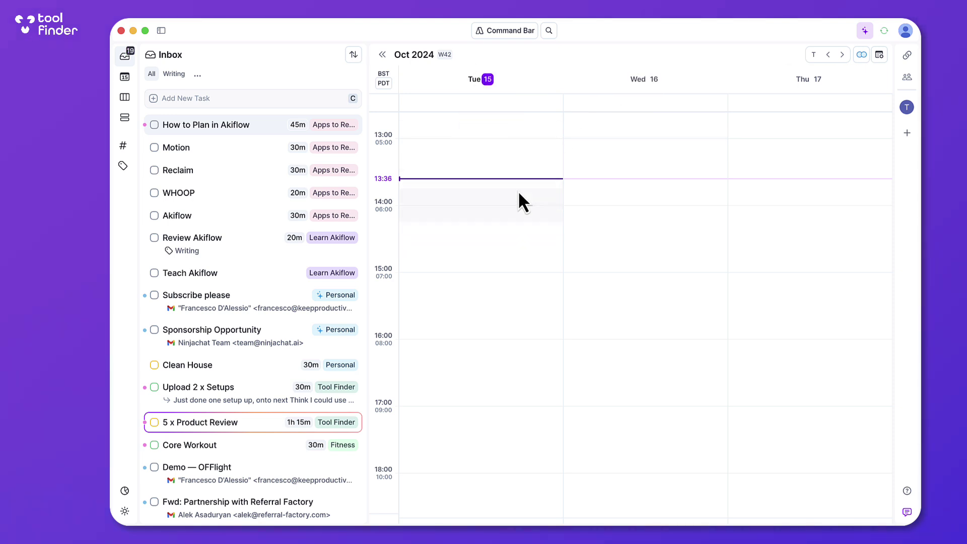
{"action": "left_click_drag", "start_coordinate": [519, 196], "coordinate": [525, 252]}
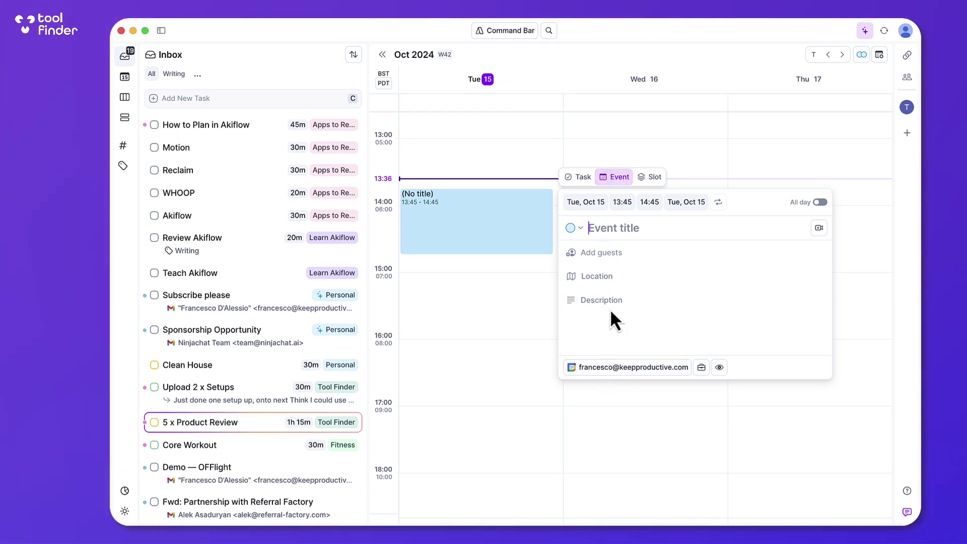
{"action": "type", "text": "Reviews"}
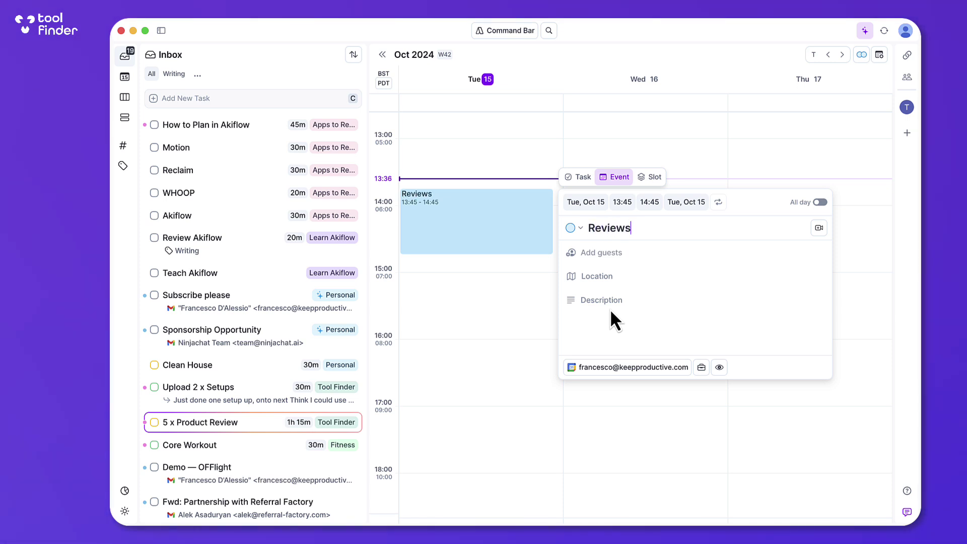
{"action": "key", "text": "Return"}
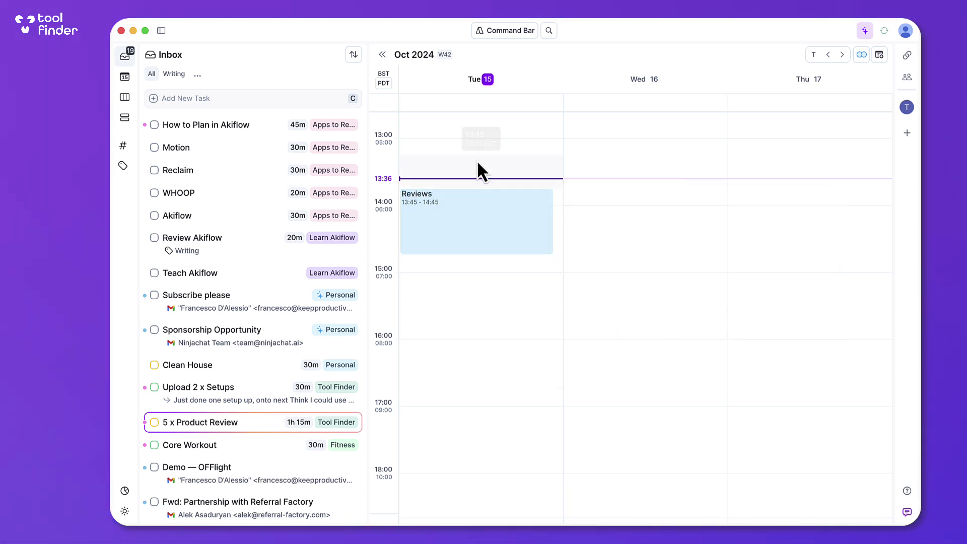
- Collapse the task list and set the calendar to a 4-day view with Medium density
{"action": "left_click", "coordinate": [383, 57]}
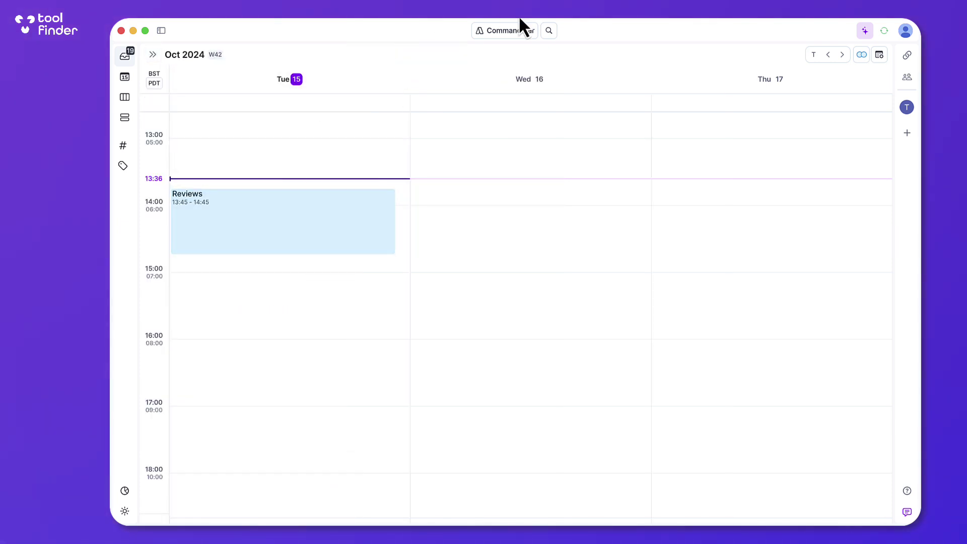
{"action": "left_click", "coordinate": [880, 55]}
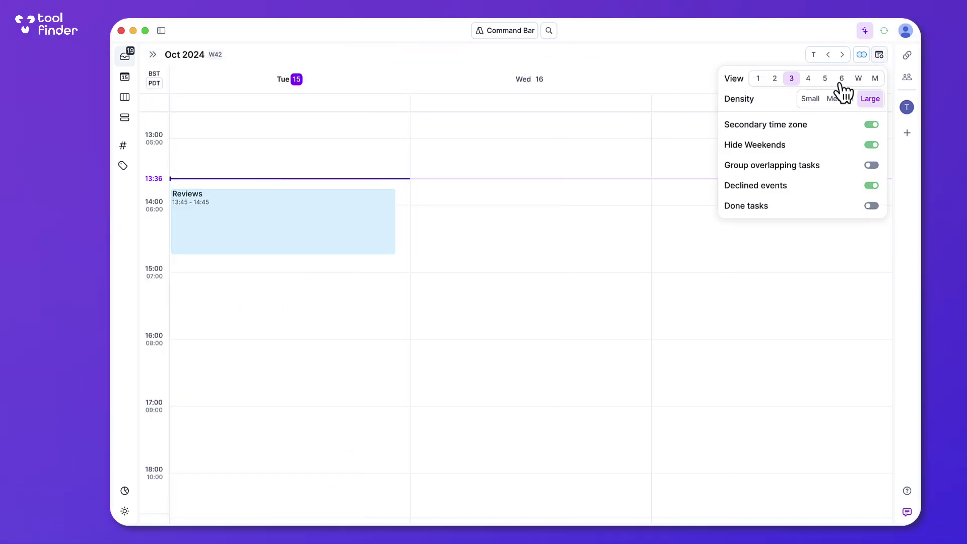
{"action": "left_click", "coordinate": [808, 80]}
{"action": "left_click", "coordinate": [880, 55]}
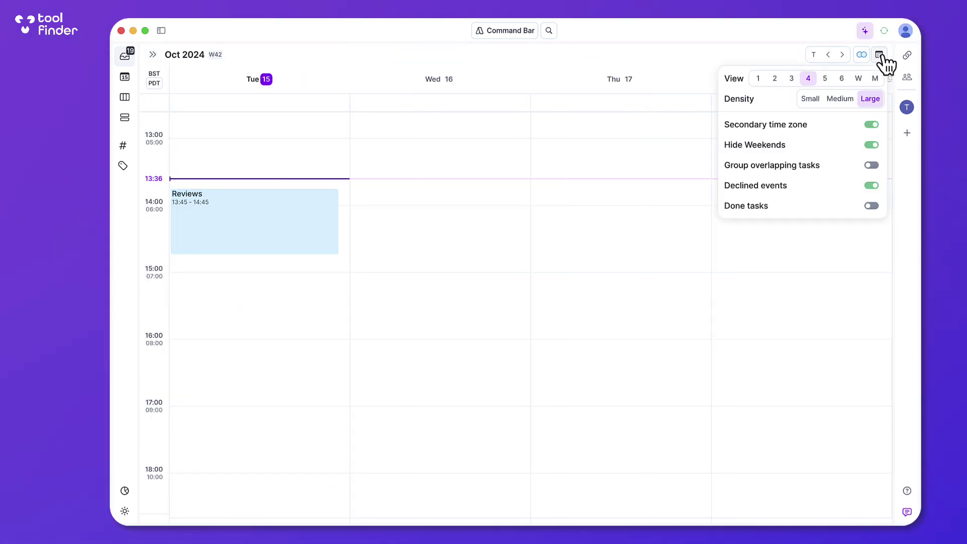
{"action": "left_click", "coordinate": [839, 99]}
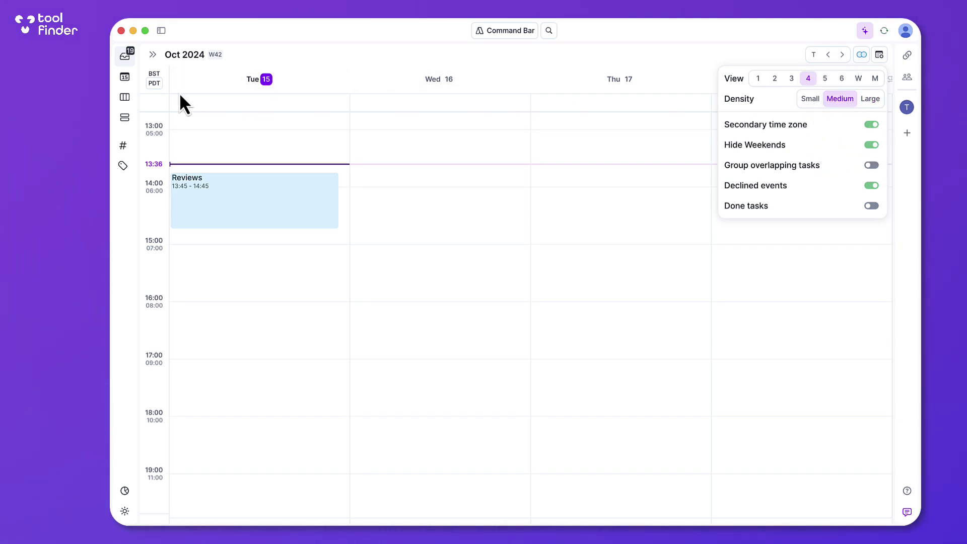
- Look at the secondary time zone picker and close it without changes
{"action": "left_click", "coordinate": [155, 84]}
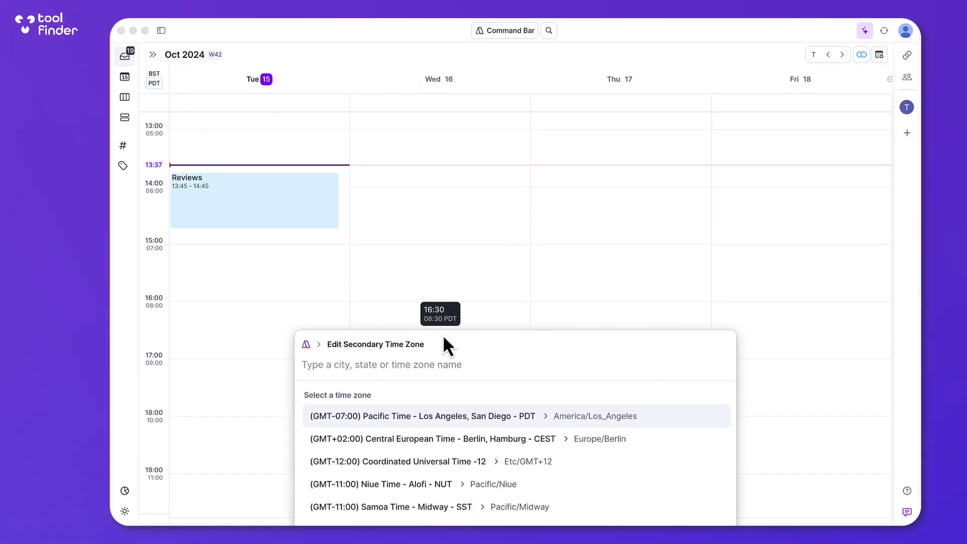
{"action": "left_click_drag", "start_coordinate": [442, 334], "coordinate": [434, 127]}
{"action": "key", "text": "Escape"}
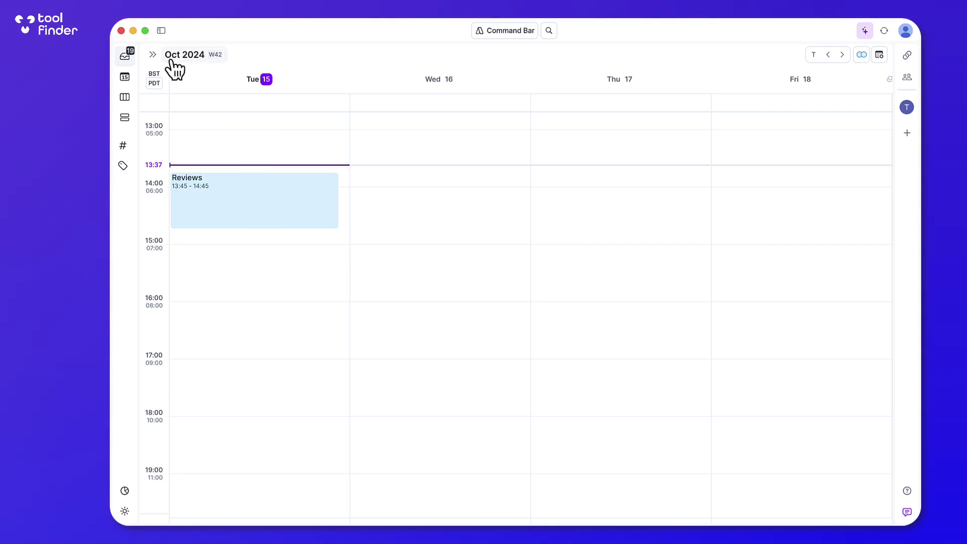
- Reopen the inbox and drag Review Akiflow onto Tuesday at 14:45, after the Reviews event
{"action": "left_click", "coordinate": [153, 55]}
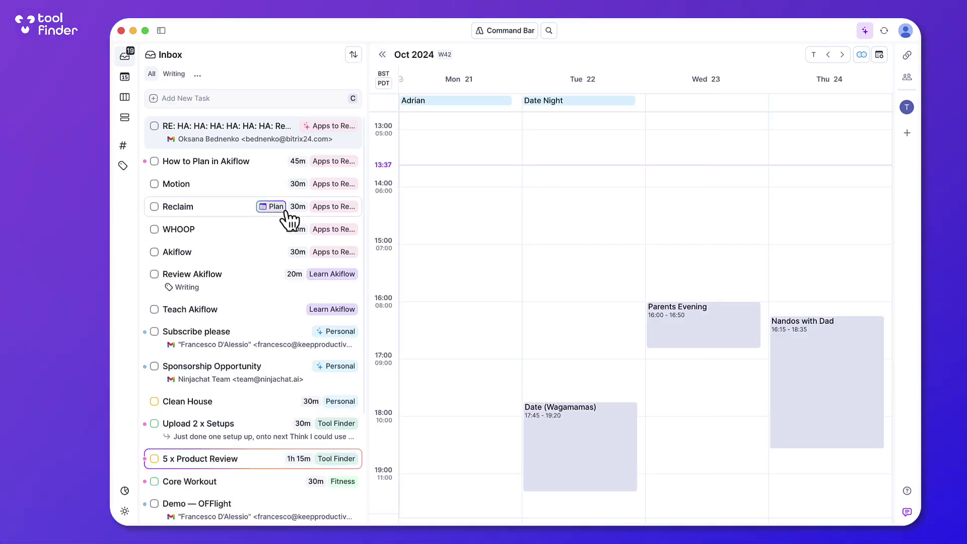
{"action": "scroll", "coordinate": [290, 219], "scroll_direction": "down", "scroll_amount": 2}
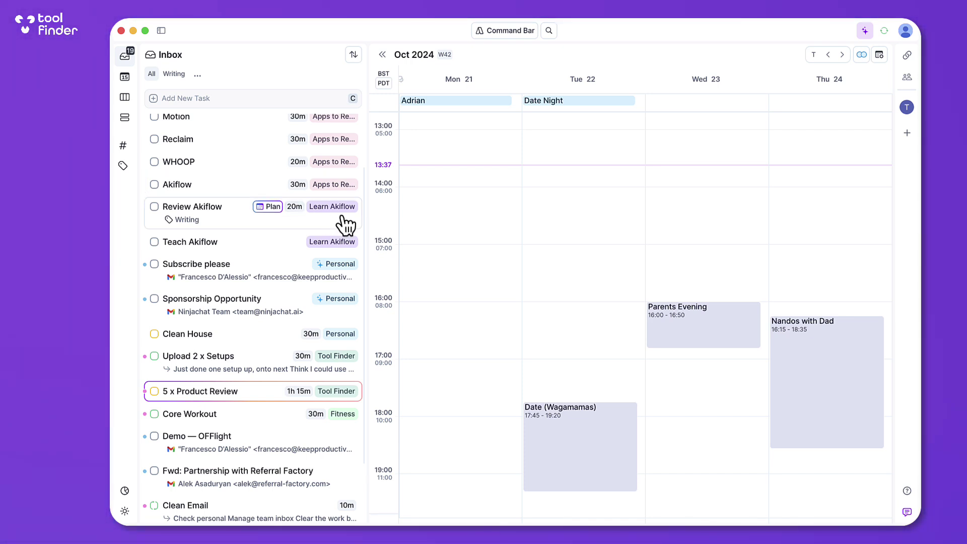
{"action": "scroll", "coordinate": [546, 334], "scroll_direction": "left", "scroll_amount": 10}
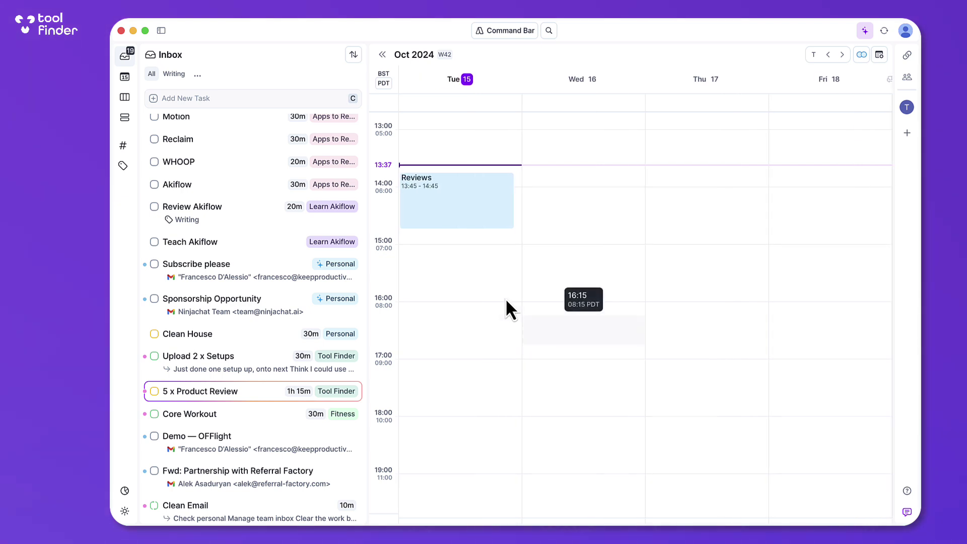
{"action": "mouse_move", "coordinate": [281, 210]}
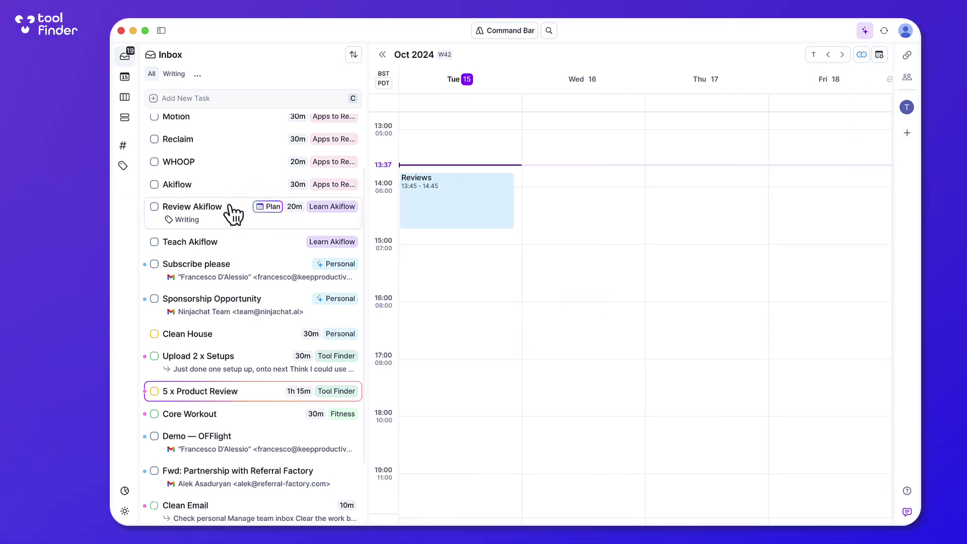
{"action": "left_click_drag", "start_coordinate": [233, 214], "coordinate": [449, 235]}
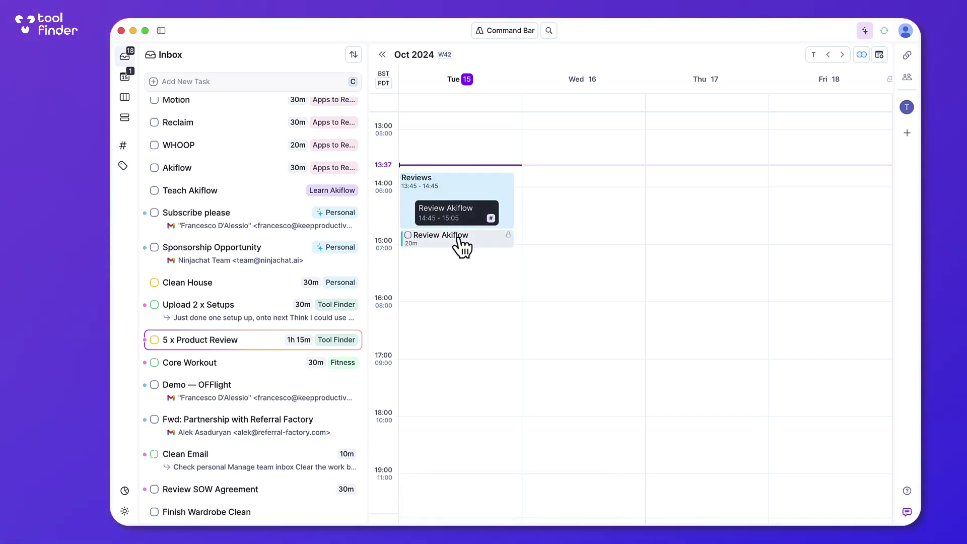
- Start a new task, then open the Reclaim task's details popover
{"action": "scroll", "coordinate": [229, 151], "scroll_direction": "up", "scroll_amount": 2}
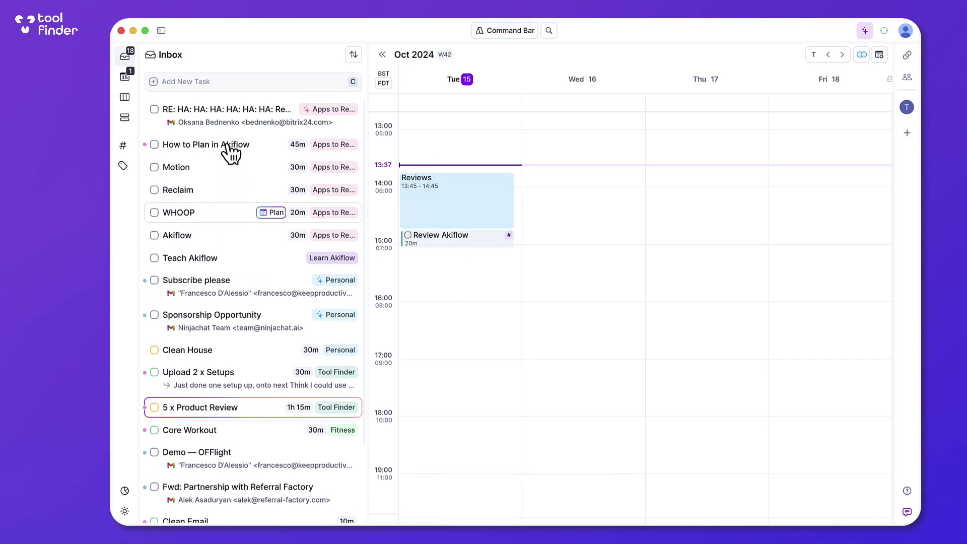
{"action": "scroll", "coordinate": [231, 151], "scroll_direction": "down", "scroll_amount": 3}
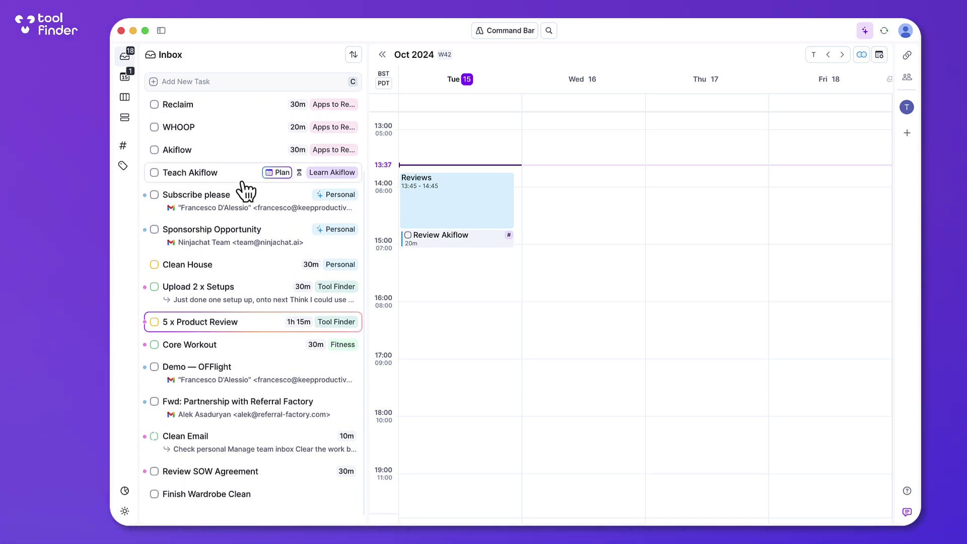
{"action": "left_click", "coordinate": [195, 81]}
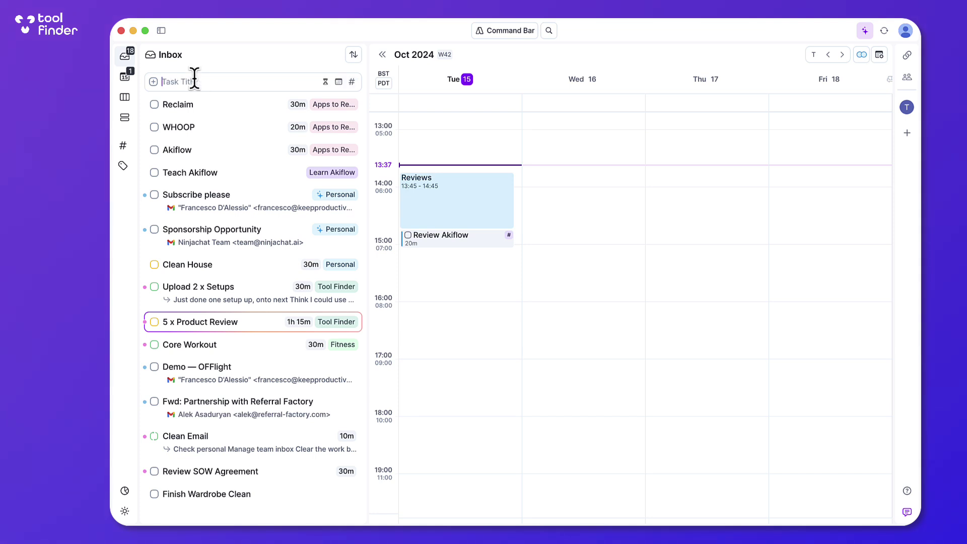
{"action": "left_click", "coordinate": [217, 105]}
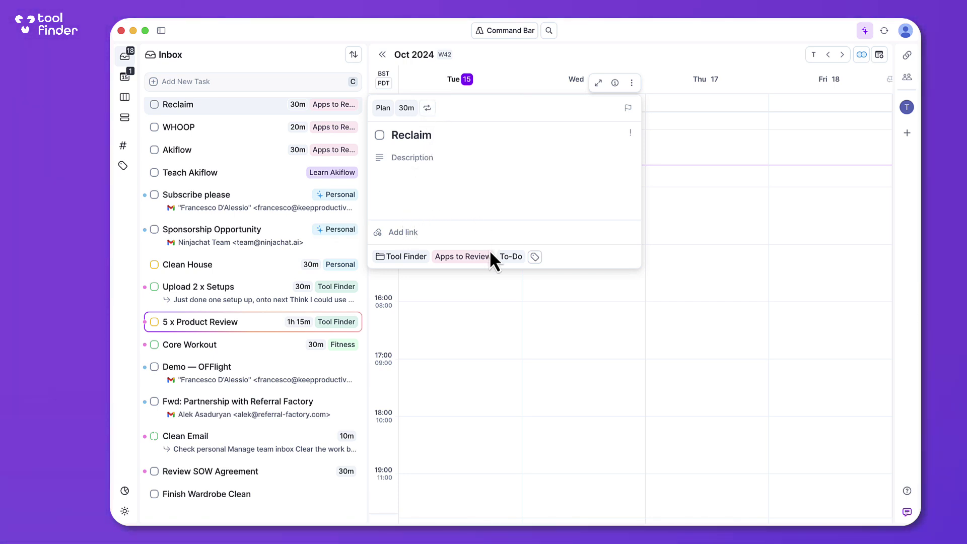
- Browse the Apps to Review, Personal and Editing project task lists
{"action": "mouse_move", "coordinate": [124, 147]}
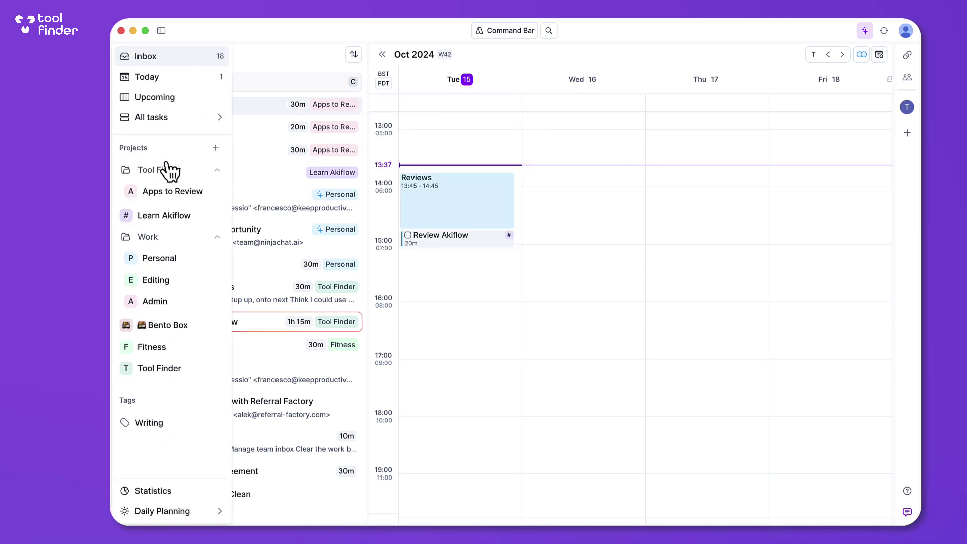
{"action": "left_click", "coordinate": [169, 191]}
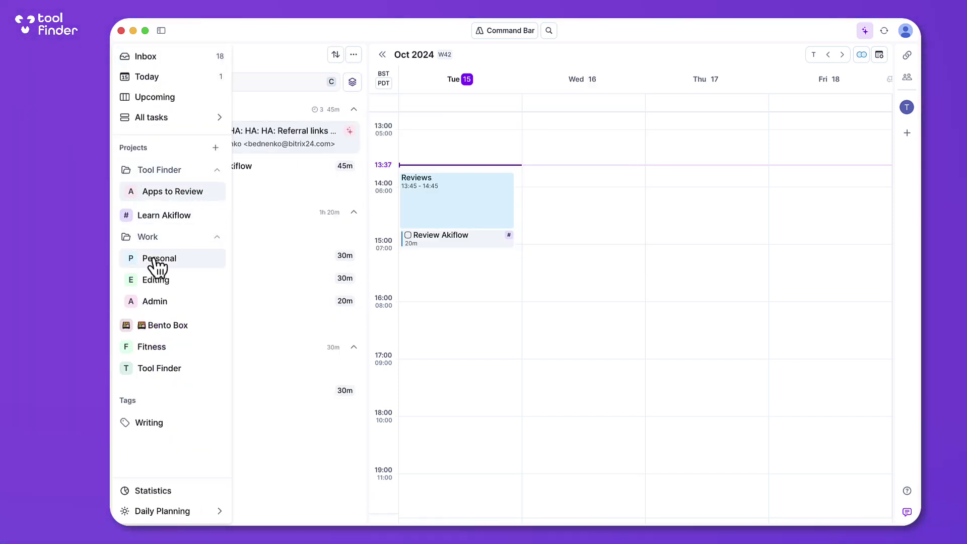
{"action": "left_click", "coordinate": [150, 259]}
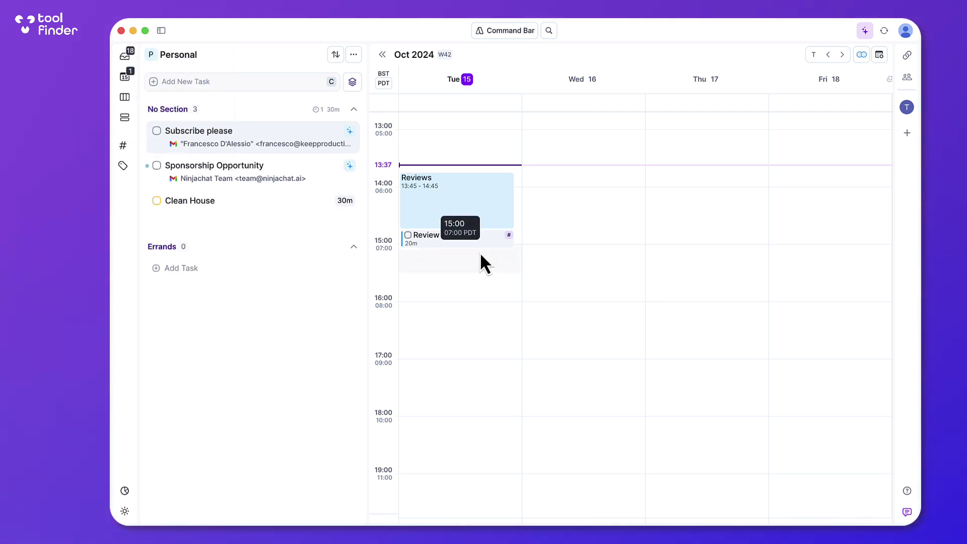
{"action": "mouse_move", "coordinate": [128, 152]}
{"action": "left_click", "coordinate": [169, 280]}
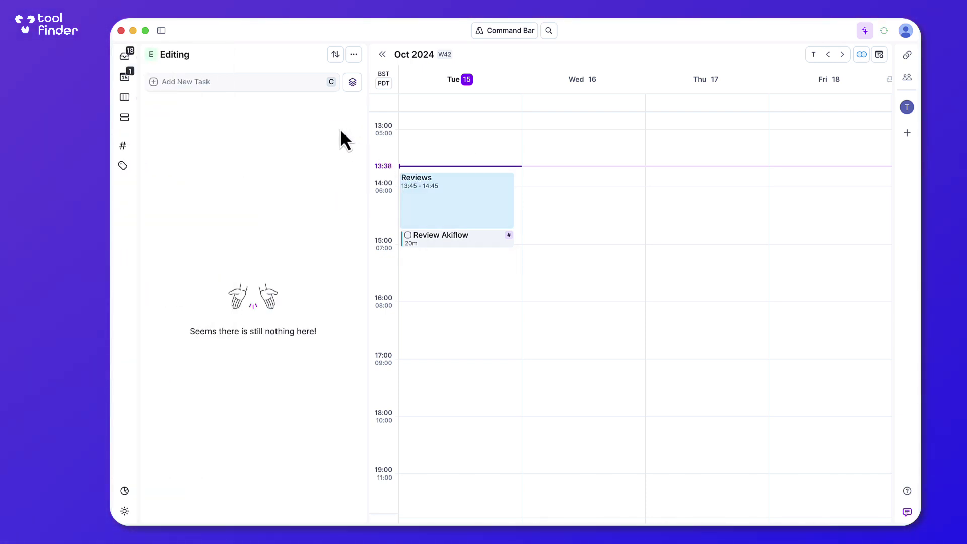
- Check the Editing project's options menu, then go back to the Inbox list
{"action": "left_click", "coordinate": [355, 56]}
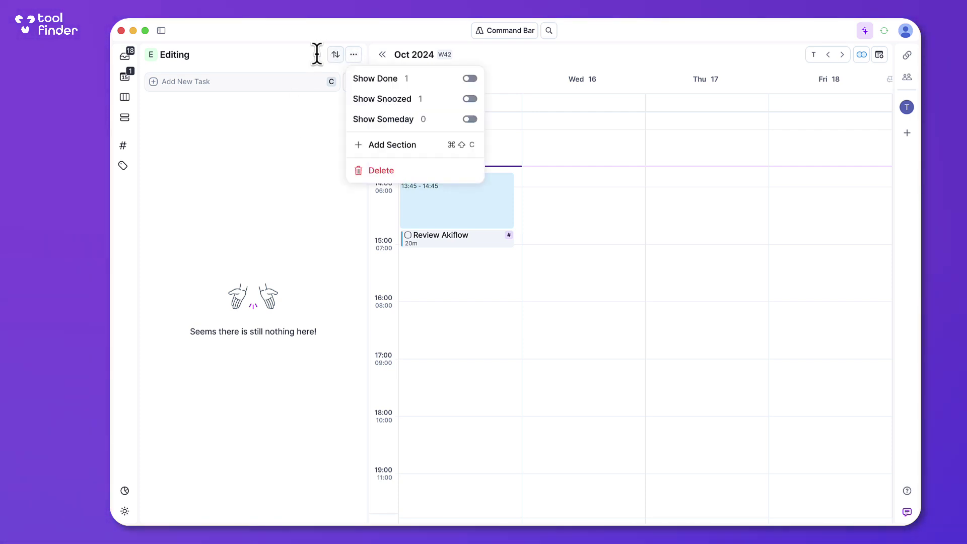
{"action": "left_click", "coordinate": [300, 55]}
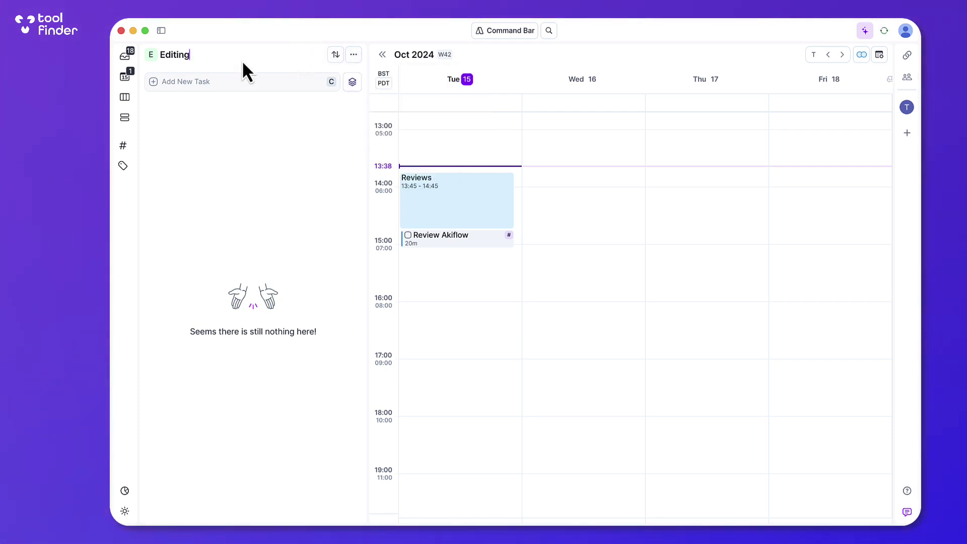
{"action": "left_click", "coordinate": [128, 59]}
{"action": "scroll", "coordinate": [298, 255], "scroll_direction": "down", "scroll_amount": 3}
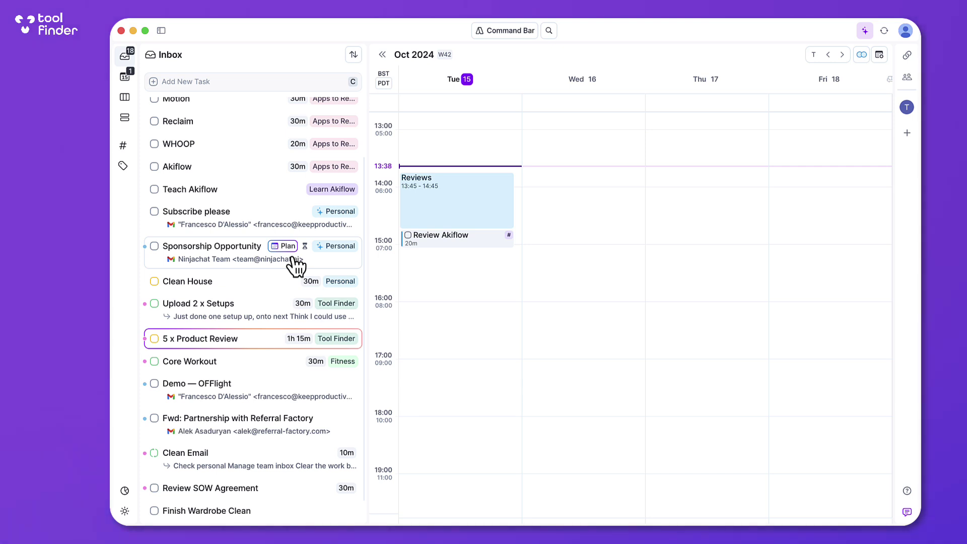
- Switch to the Upcoming view, then to the Today view
{"action": "left_click", "coordinate": [126, 99]}
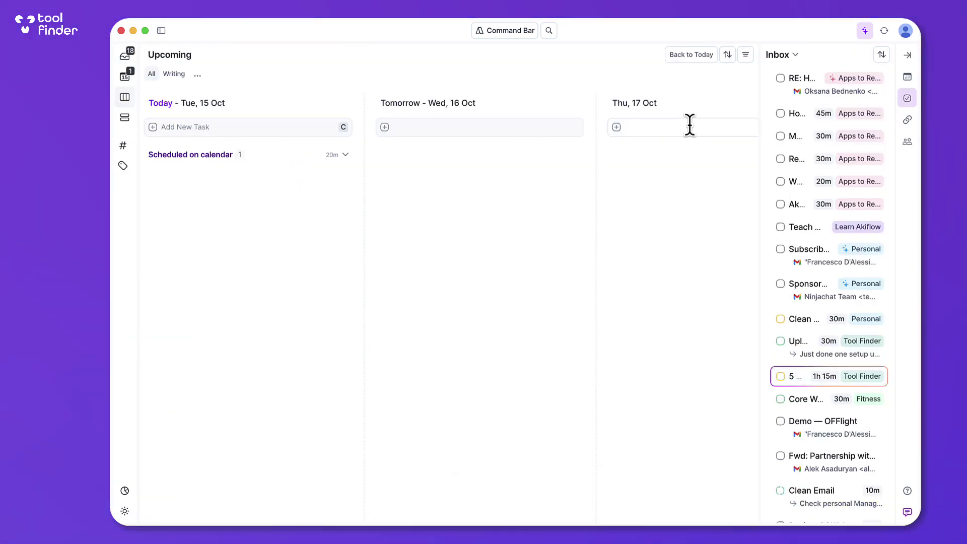
{"action": "mouse_move", "coordinate": [129, 99]}
{"action": "left_click", "coordinate": [127, 78]}
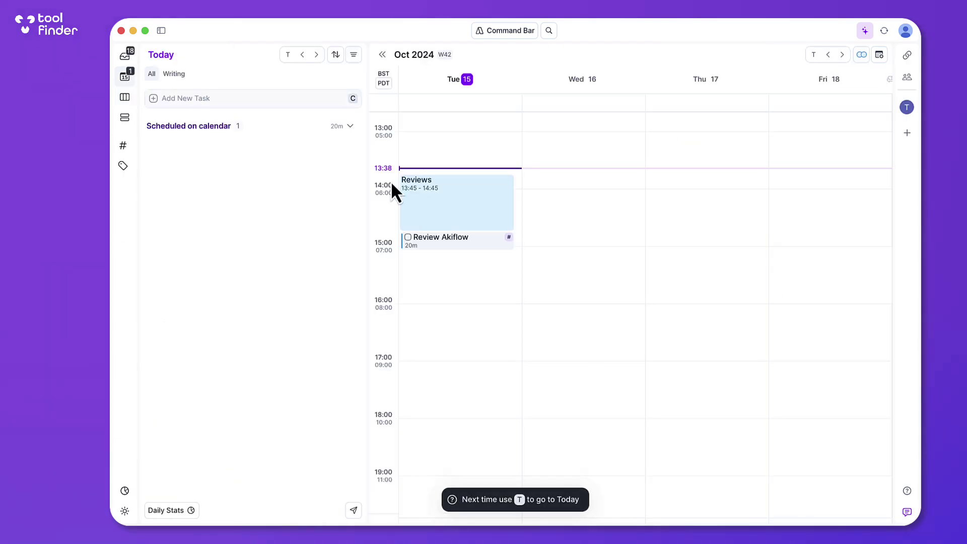
- Open the Reviews event details and view its extra actions menu before dismissing it
{"action": "left_click", "coordinate": [458, 214]}
{"action": "left_click", "coordinate": [459, 214]}
{"action": "left_click", "coordinate": [458, 214]}
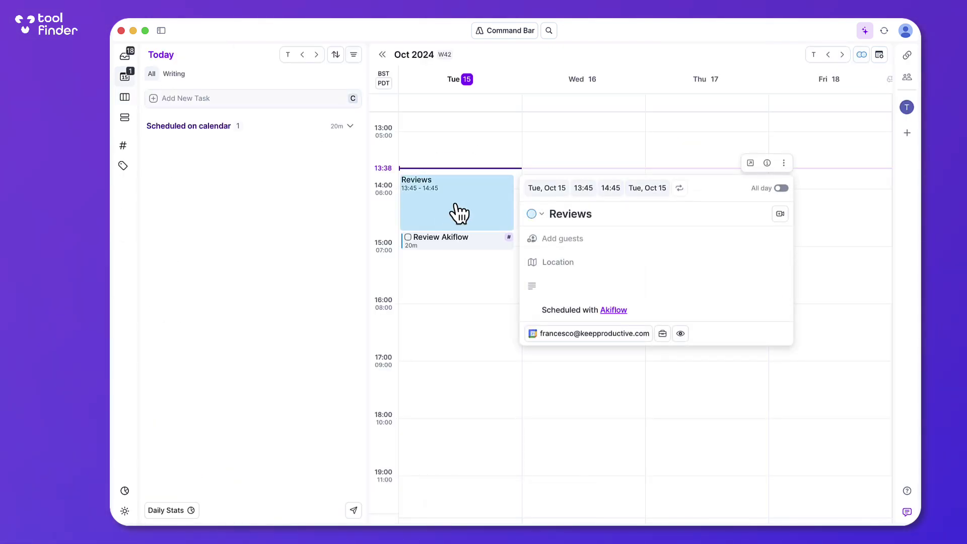
{"action": "left_click", "coordinate": [784, 163]}
{"action": "left_click", "coordinate": [763, 236]}
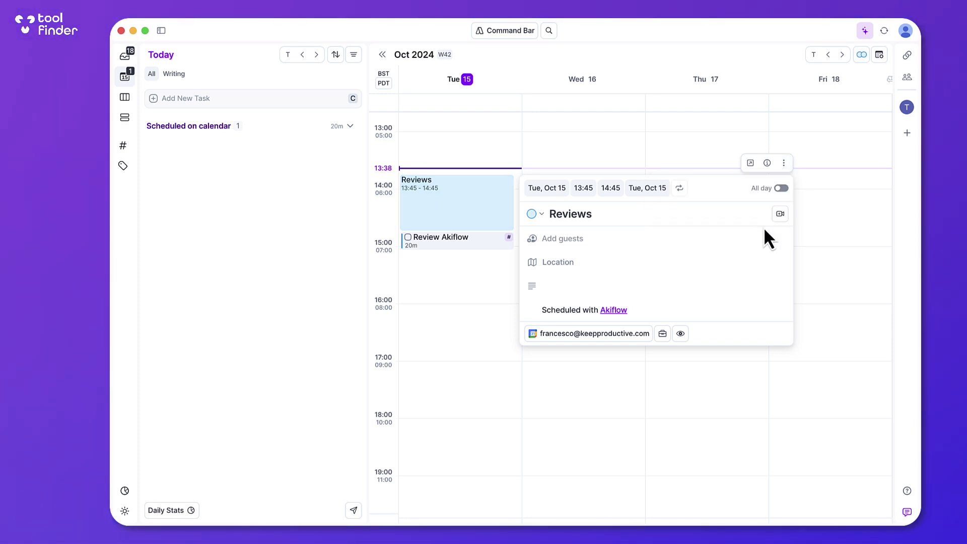
- Expand Review Akiflow's details, save and close, then expand the Scheduled on calendar group
{"action": "left_click", "coordinate": [474, 246]}
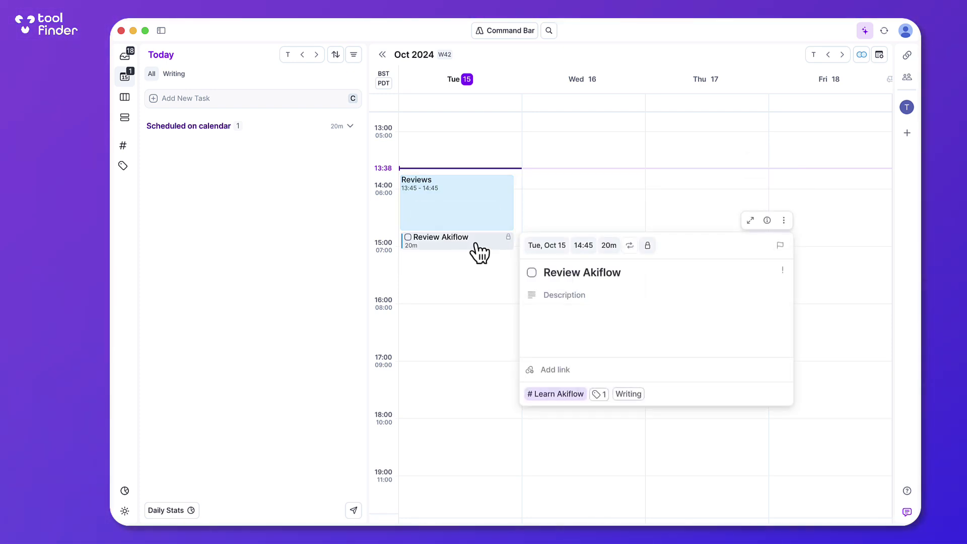
{"action": "left_click", "coordinate": [750, 221]}
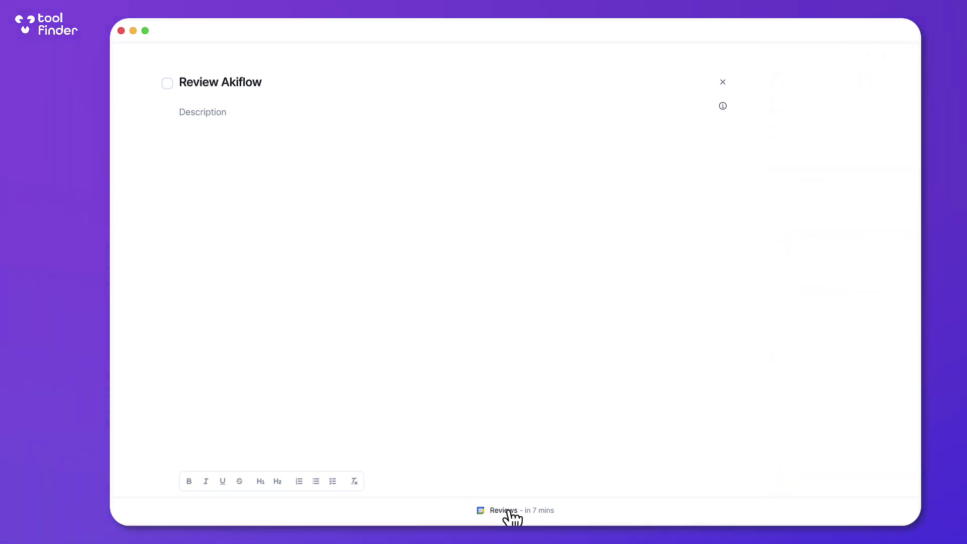
{"action": "left_click", "coordinate": [726, 80]}
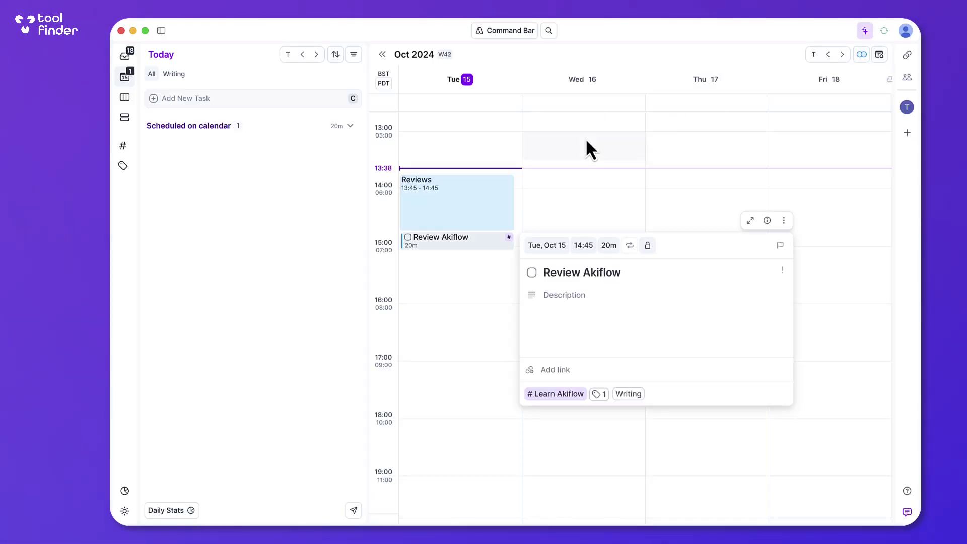
{"action": "left_click", "coordinate": [351, 127]}
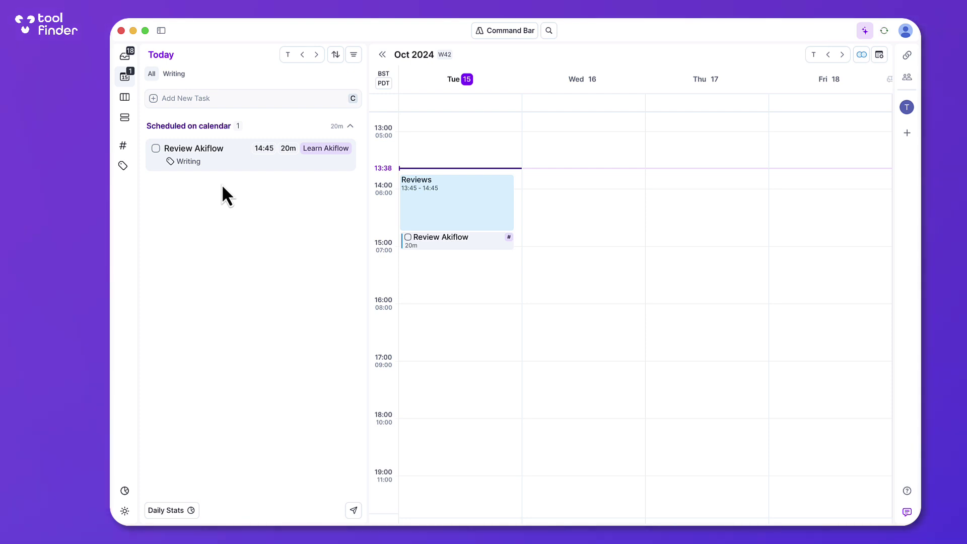
- Go to Integrations settings and scroll through Google Calendar, Gmail, Slack, Notion and ClickUp
{"action": "left_click", "coordinate": [907, 33]}
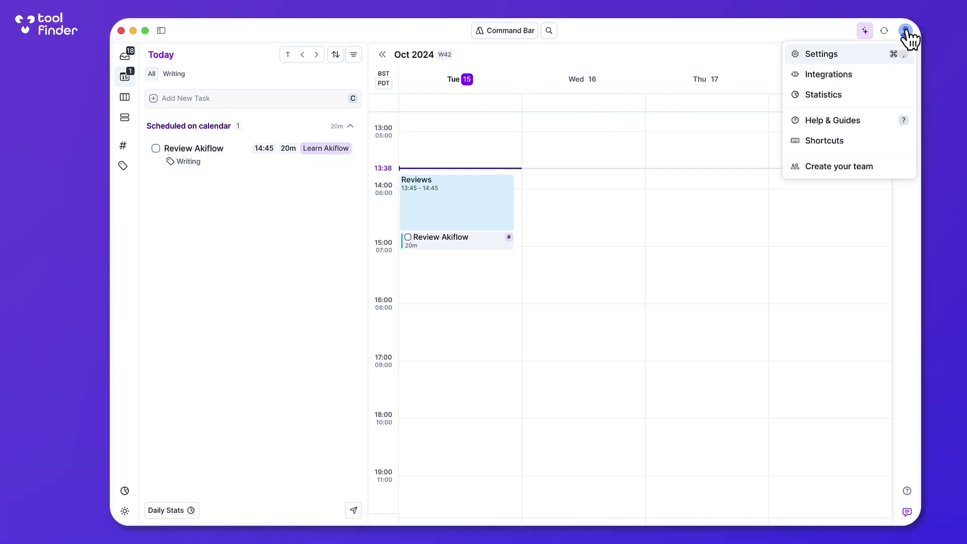
{"action": "left_click", "coordinate": [881, 73]}
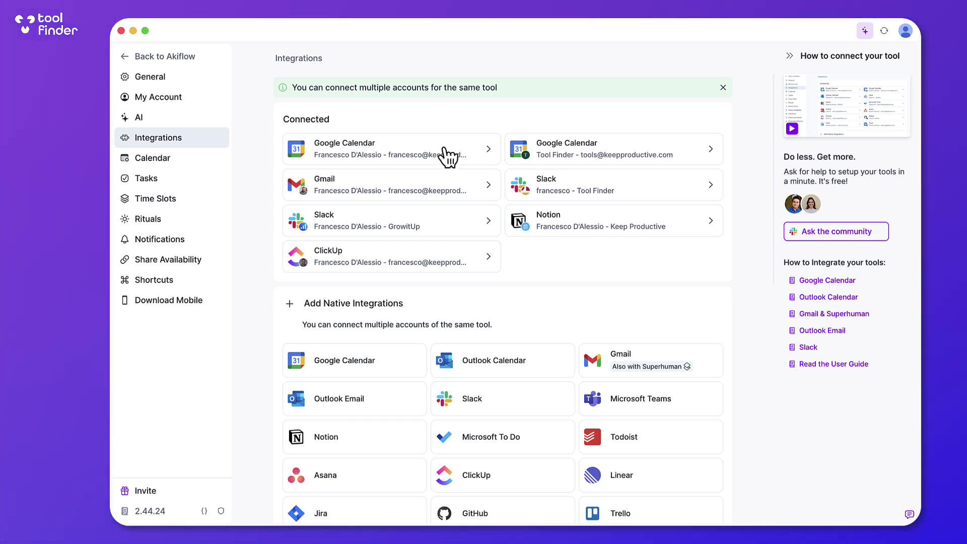
{"action": "scroll", "coordinate": [521, 330], "scroll_direction": "down", "scroll_amount": 5}
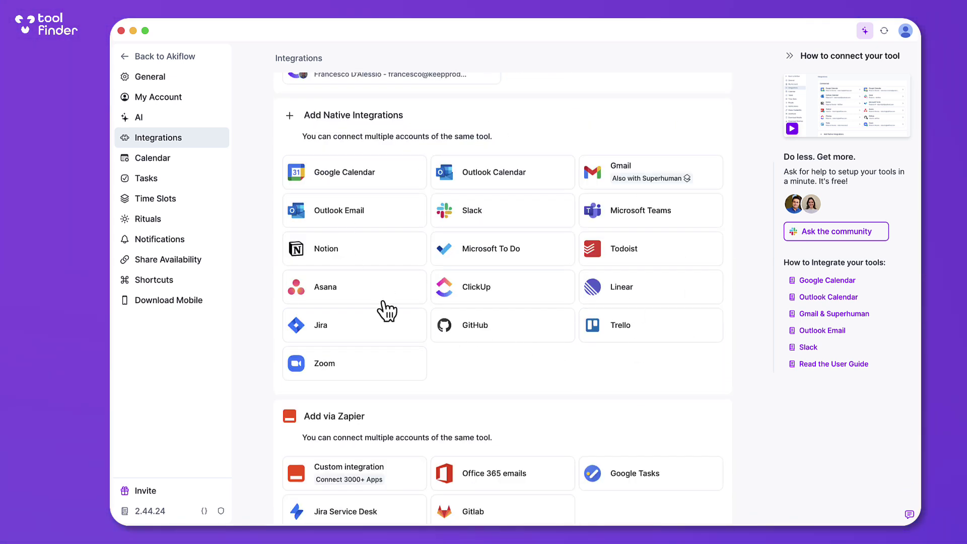
{"action": "scroll", "coordinate": [484, 205], "scroll_direction": "down", "scroll_amount": 8}
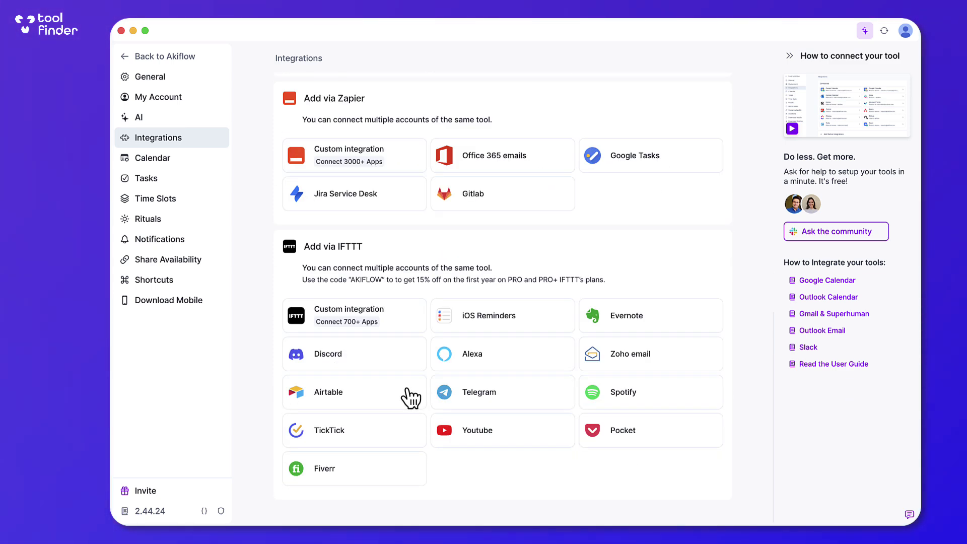
{"action": "scroll", "coordinate": [410, 398], "scroll_direction": "up", "scroll_amount": 3}
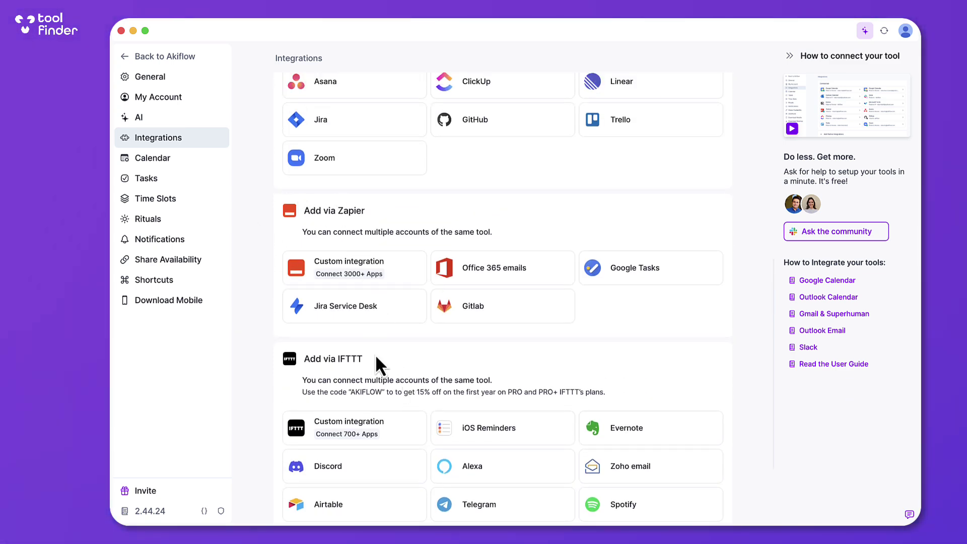
{"action": "scroll", "coordinate": [443, 336], "scroll_direction": "up", "scroll_amount": 7}
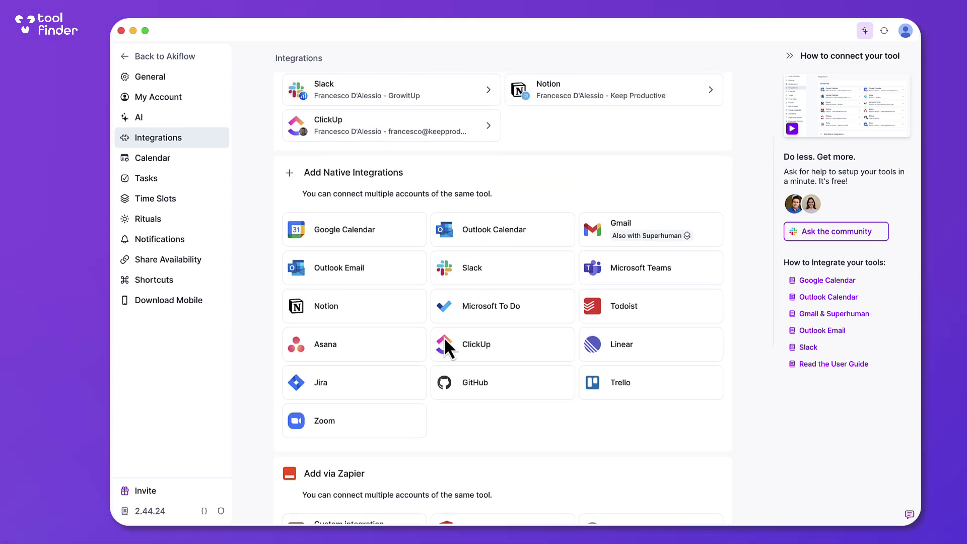
{"action": "scroll", "coordinate": [443, 337], "scroll_direction": "down", "scroll_amount": 1}
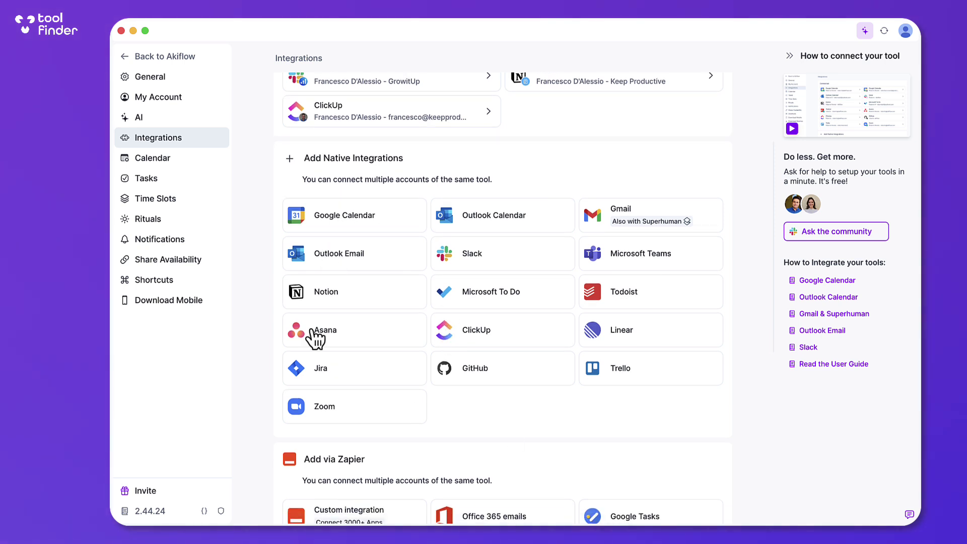
{"action": "scroll", "coordinate": [590, 317], "scroll_direction": "up", "scroll_amount": 4}
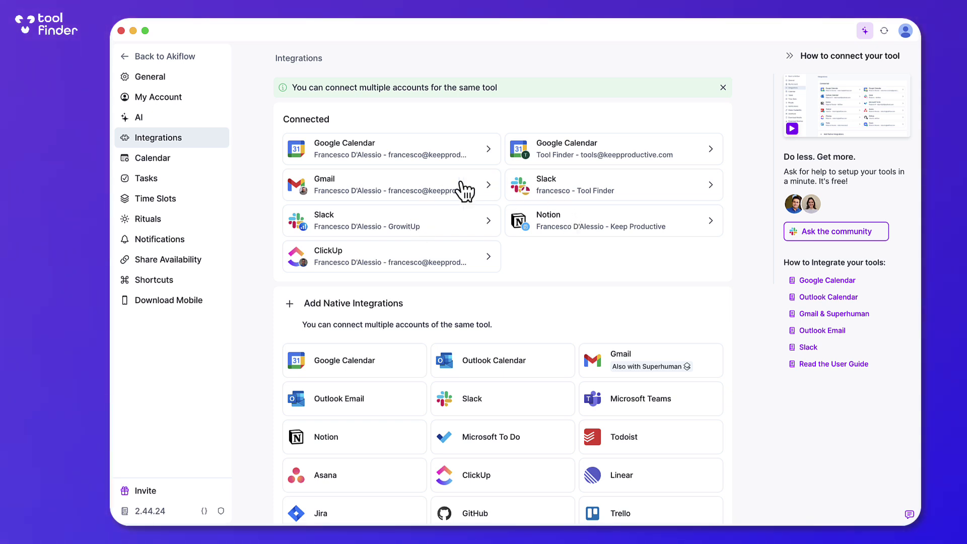
- View the ClickUp integration settings, then return to the Inbox list
{"action": "left_click", "coordinate": [472, 261]}
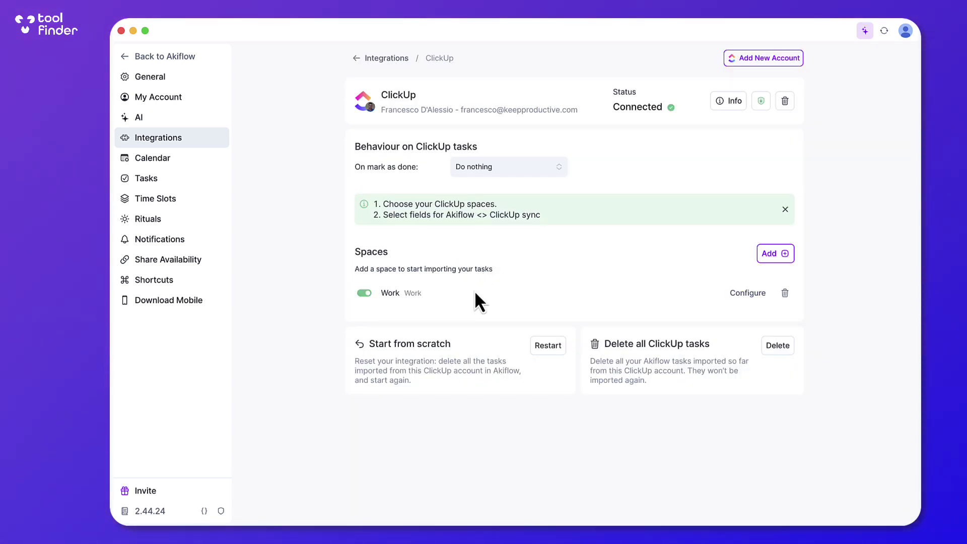
{"action": "left_click", "coordinate": [154, 59]}
{"action": "left_click", "coordinate": [153, 60]}
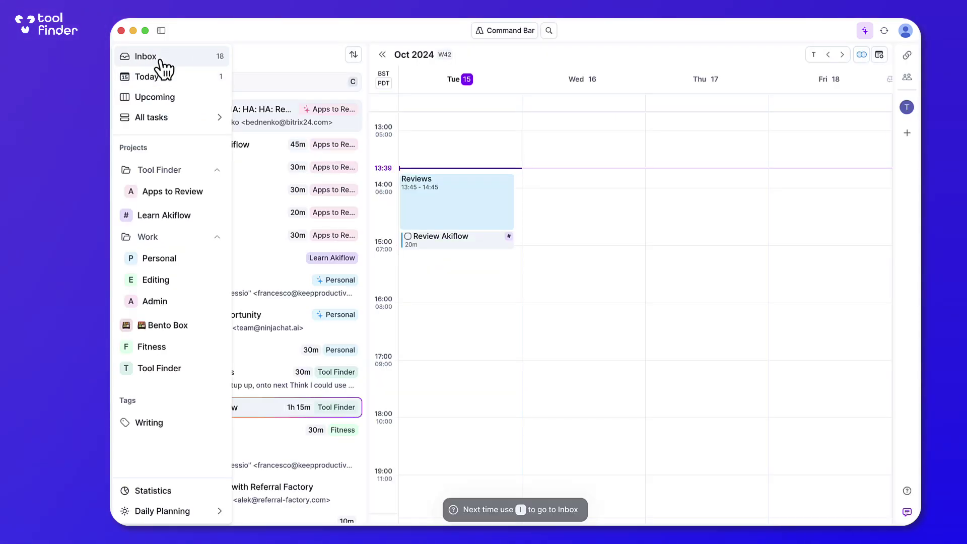
- Open the Demo — OFFlight task's details from the Inbox
{"action": "scroll", "coordinate": [260, 374], "scroll_direction": "down", "scroll_amount": 3}
{"action": "left_click", "coordinate": [260, 373]}
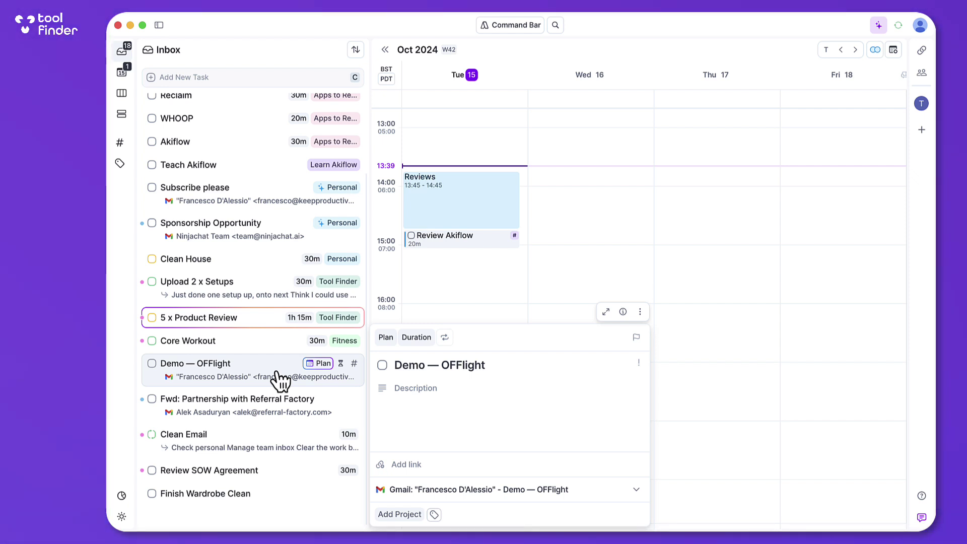
{"action": "scroll", "coordinate": [281, 381], "scroll_direction": "up", "scroll_amount": 3}
{"action": "scroll", "coordinate": [287, 156], "scroll_direction": "down", "scroll_amount": 3}
- Open the Notion integration settings from the account menu's Integrations page
{"action": "left_click", "coordinate": [920, 25]}
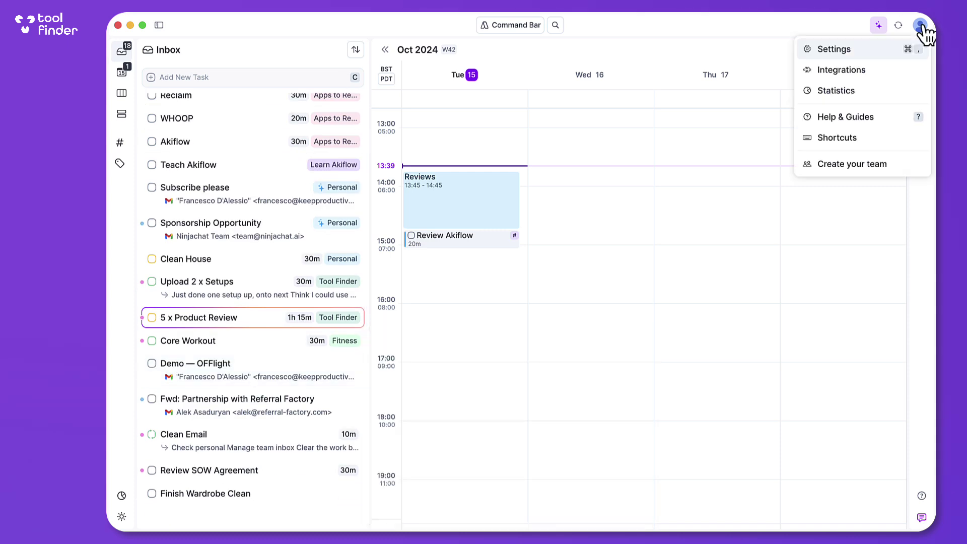
{"action": "left_click", "coordinate": [855, 73]}
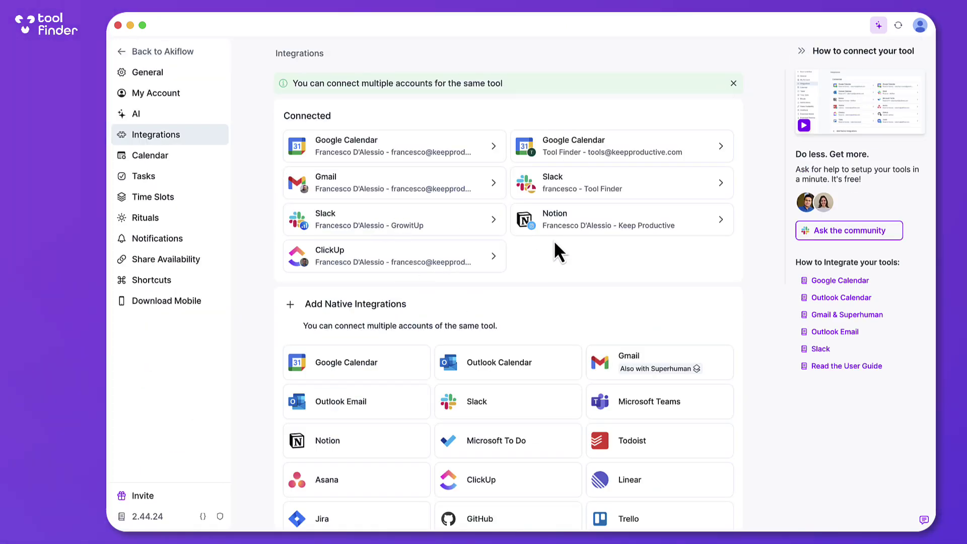
{"action": "left_click", "coordinate": [624, 217]}
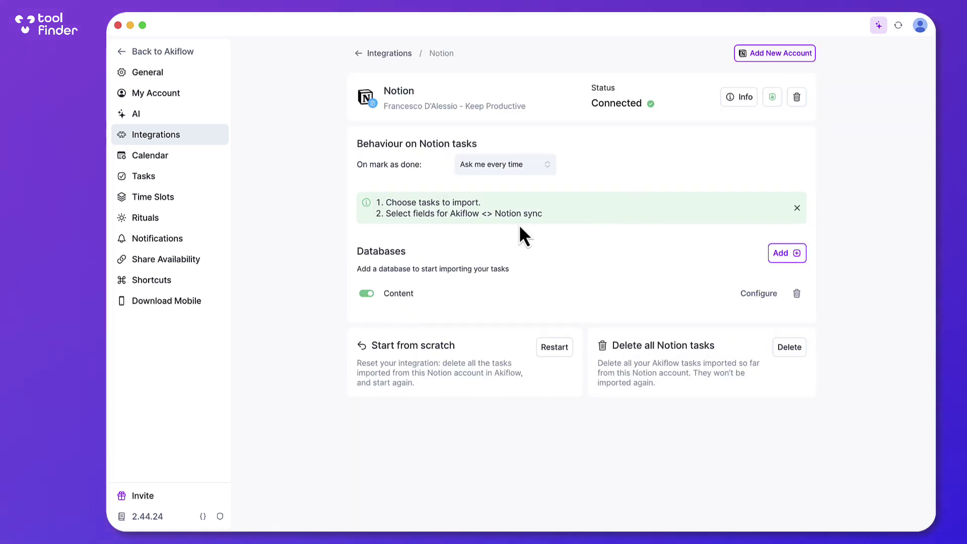
- Review the Content database import settings, then return to the Integrations overview
{"action": "left_click", "coordinate": [770, 294]}
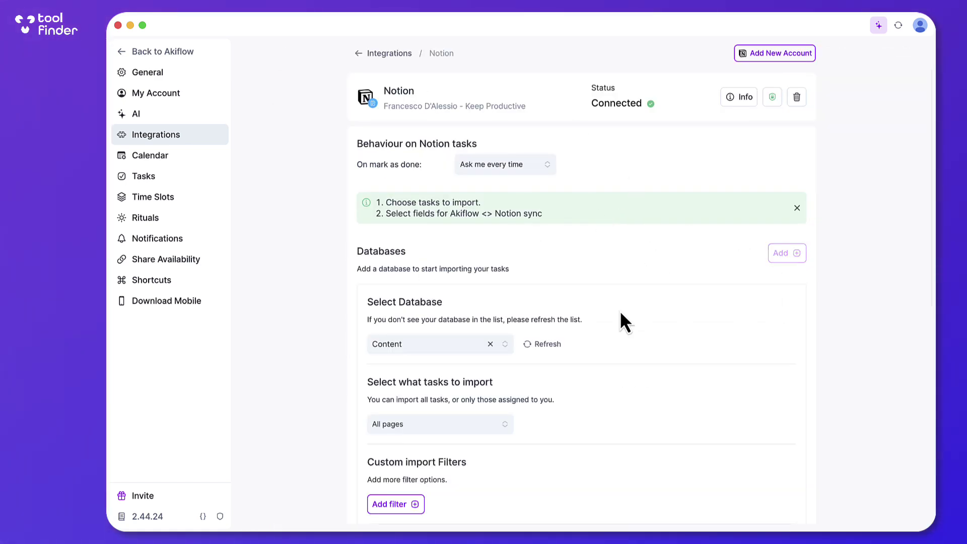
{"action": "scroll", "coordinate": [620, 310], "scroll_direction": "down", "scroll_amount": 3}
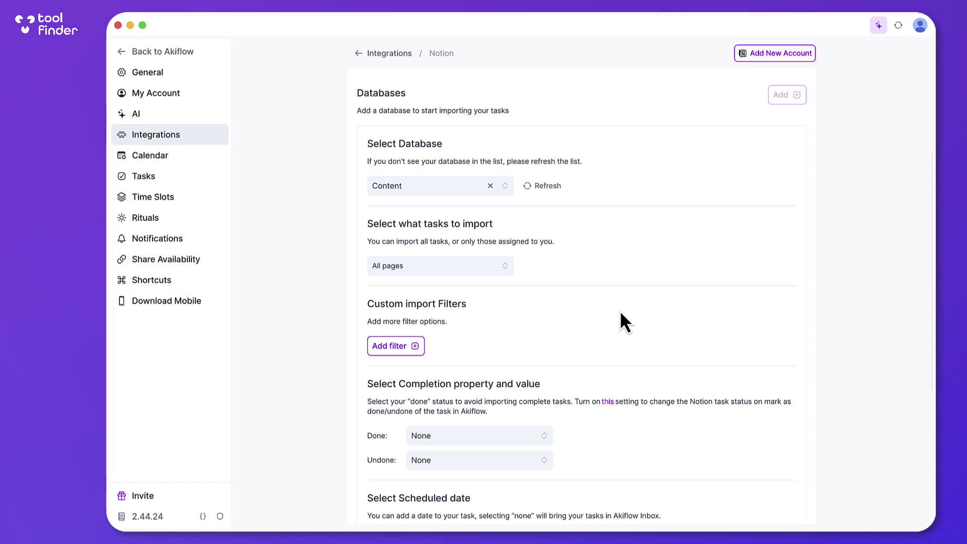
{"action": "scroll", "coordinate": [620, 313], "scroll_direction": "down", "scroll_amount": 4}
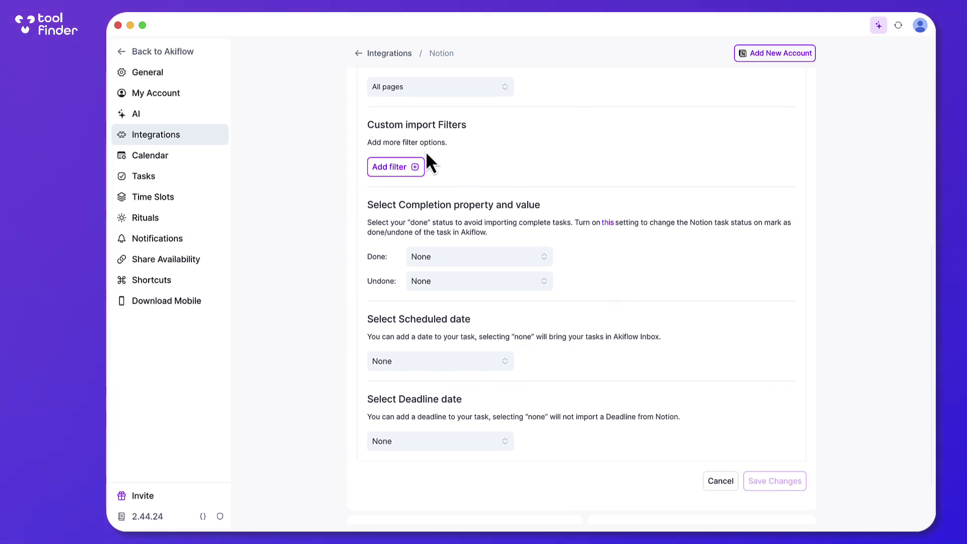
{"action": "scroll", "coordinate": [443, 180], "scroll_direction": "up", "scroll_amount": 2}
{"action": "scroll", "coordinate": [441, 176], "scroll_direction": "up", "scroll_amount": 5}
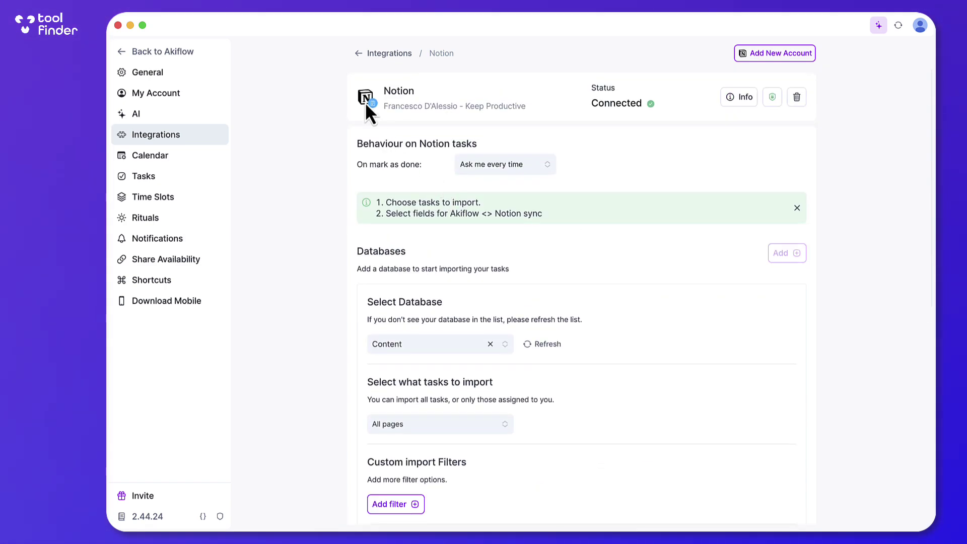
{"action": "left_click", "coordinate": [386, 54]}
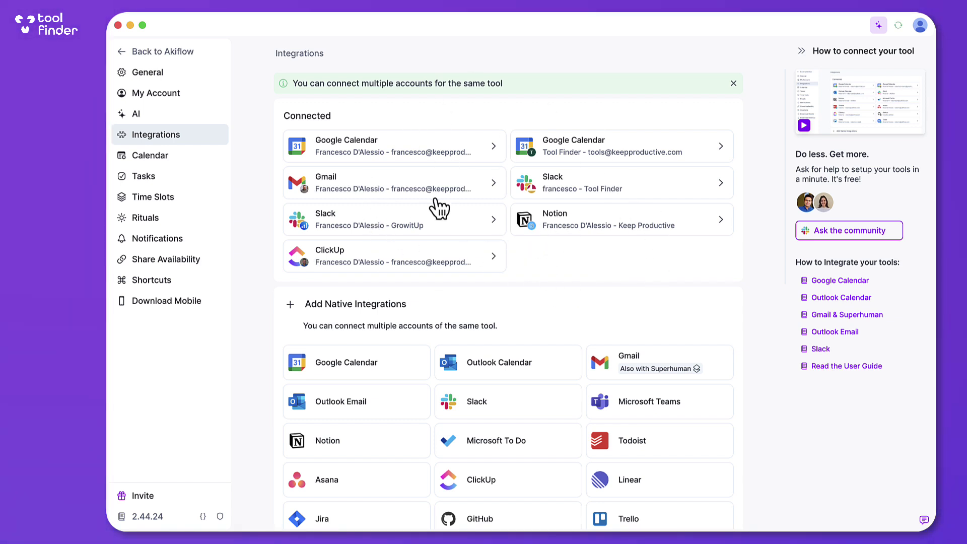
- Return from settings to the Today list, with Review Akiflow at 14:45 beside the calendar
{"action": "left_click", "coordinate": [202, 52]}
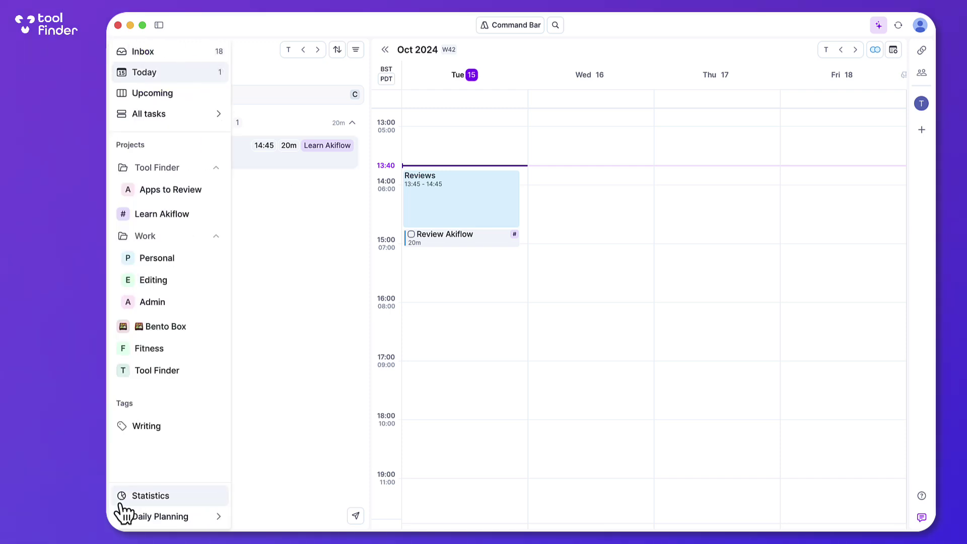
- In Daily Planning's Today review, add Reclaim and Motion from Inbox, with Motion at 07:30
{"action": "left_click", "coordinate": [139, 518]}
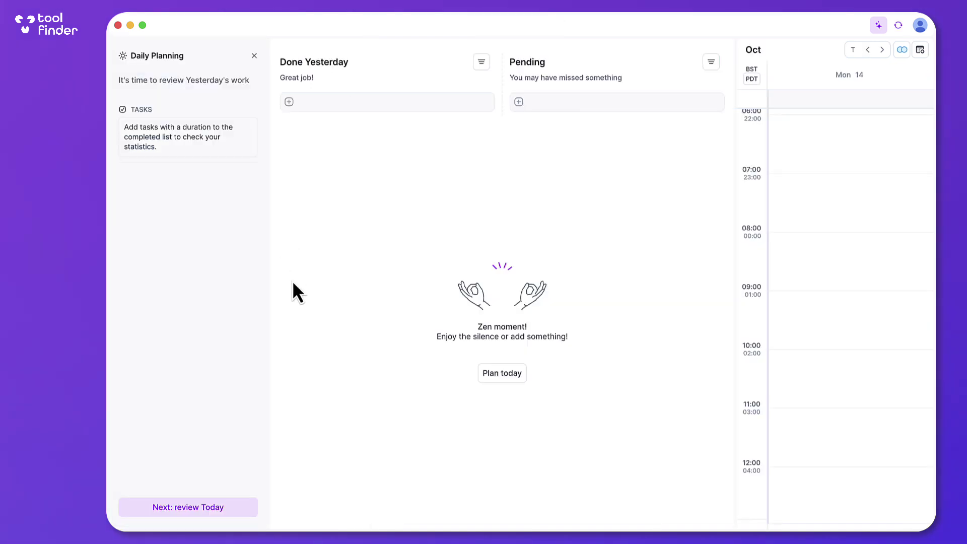
{"action": "left_click", "coordinate": [213, 514]}
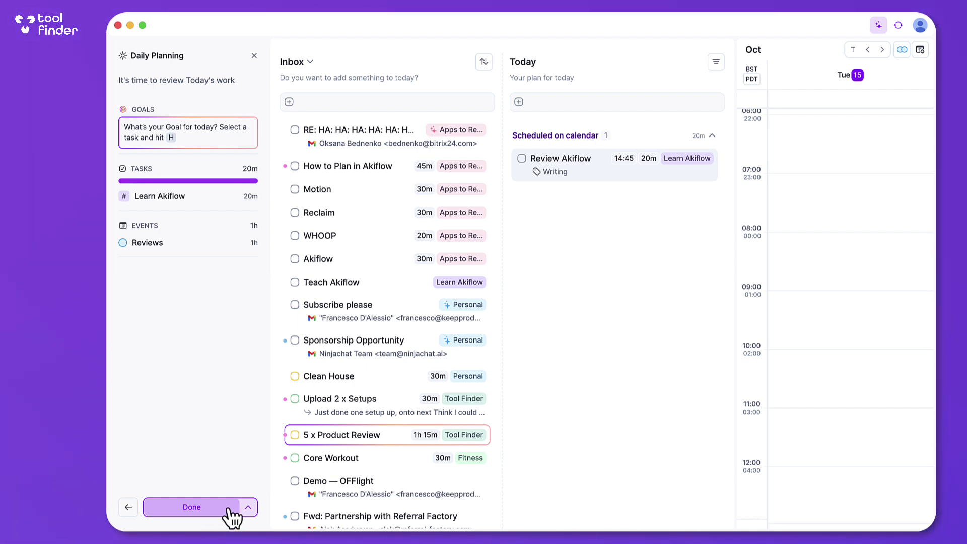
{"action": "left_click", "coordinate": [248, 508]}
{"action": "left_click", "coordinate": [229, 422]}
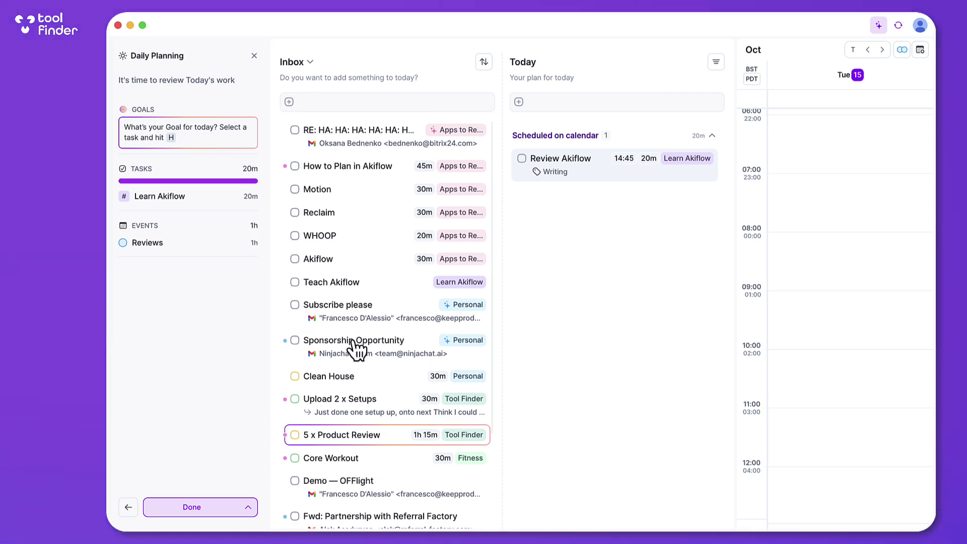
{"action": "scroll", "coordinate": [365, 362], "scroll_direction": "down", "scroll_amount": 3}
{"action": "scroll", "coordinate": [354, 353], "scroll_direction": "up", "scroll_amount": 3}
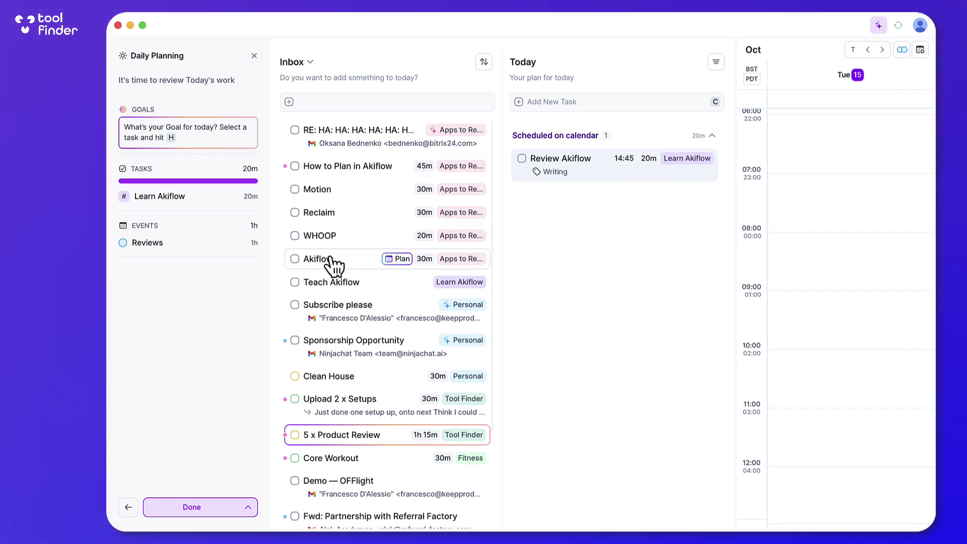
{"action": "left_click_drag", "start_coordinate": [335, 214], "coordinate": [582, 163]}
{"action": "left_click_drag", "start_coordinate": [422, 190], "coordinate": [781, 208]}
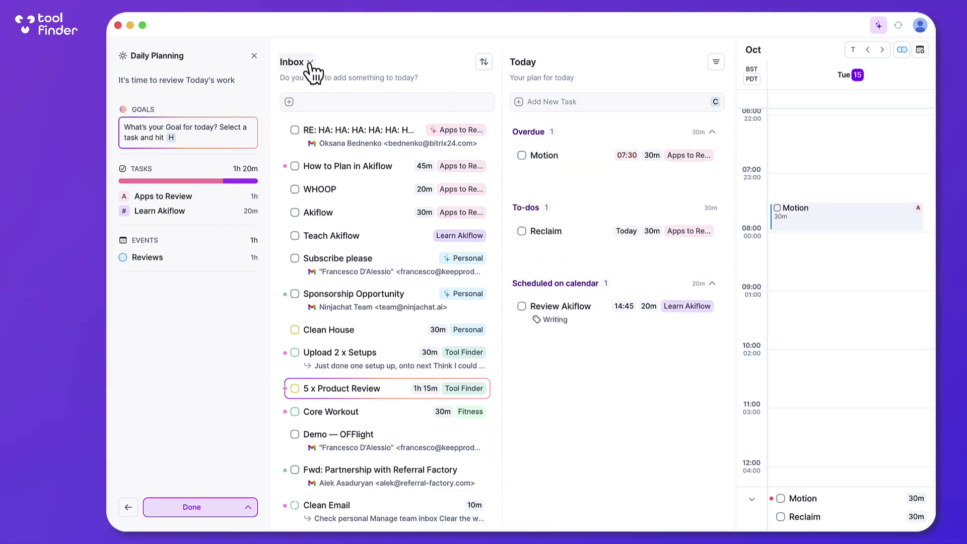
- Finish daily planning and schedule the Clean House inbox task for later today at 17:00
{"action": "left_click", "coordinate": [198, 509]}
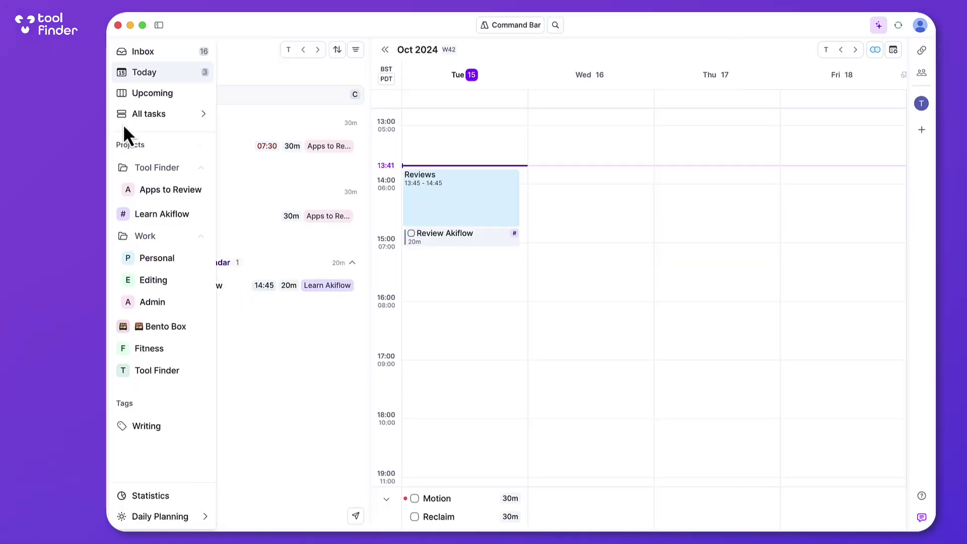
{"action": "left_click", "coordinate": [150, 52]}
{"action": "mouse_move", "coordinate": [320, 316]}
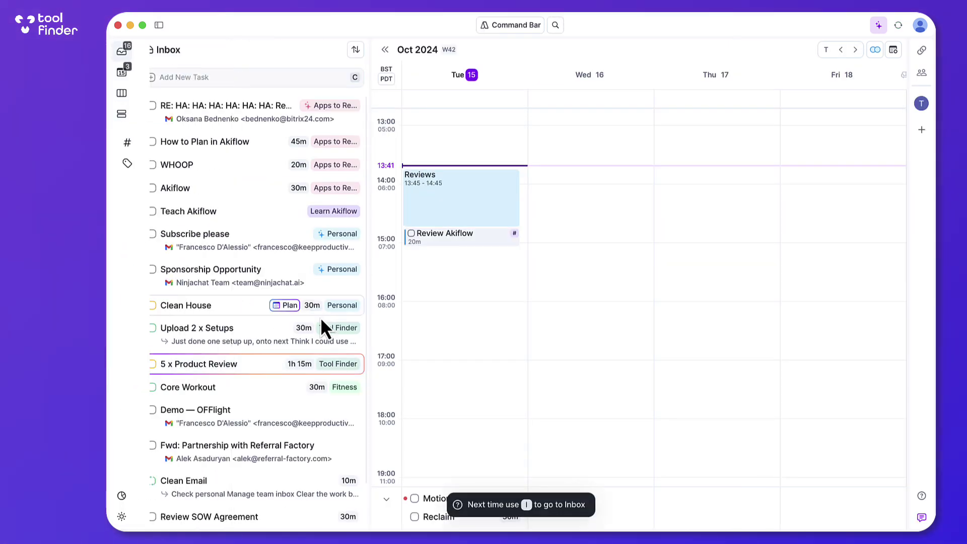
{"action": "left_click", "coordinate": [292, 306]}
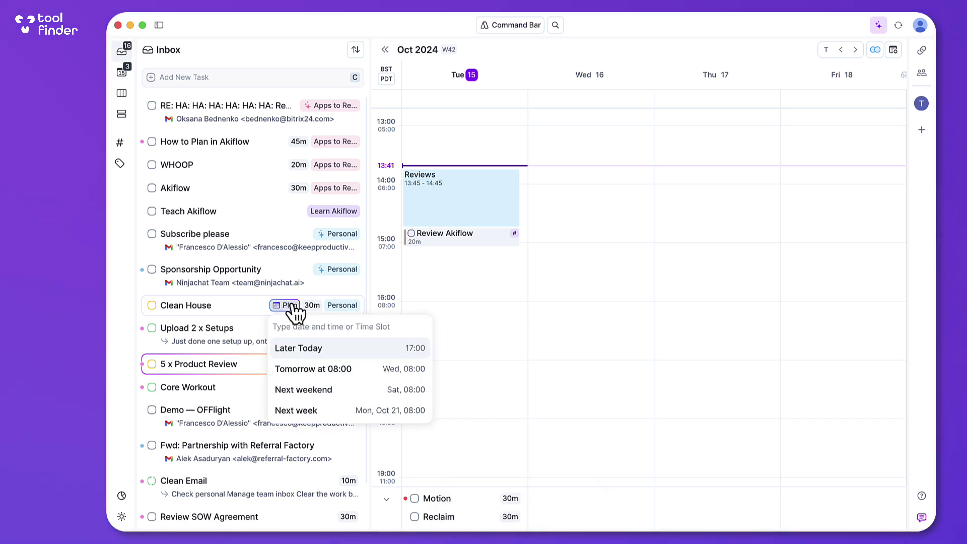
{"action": "left_click", "coordinate": [323, 352]}
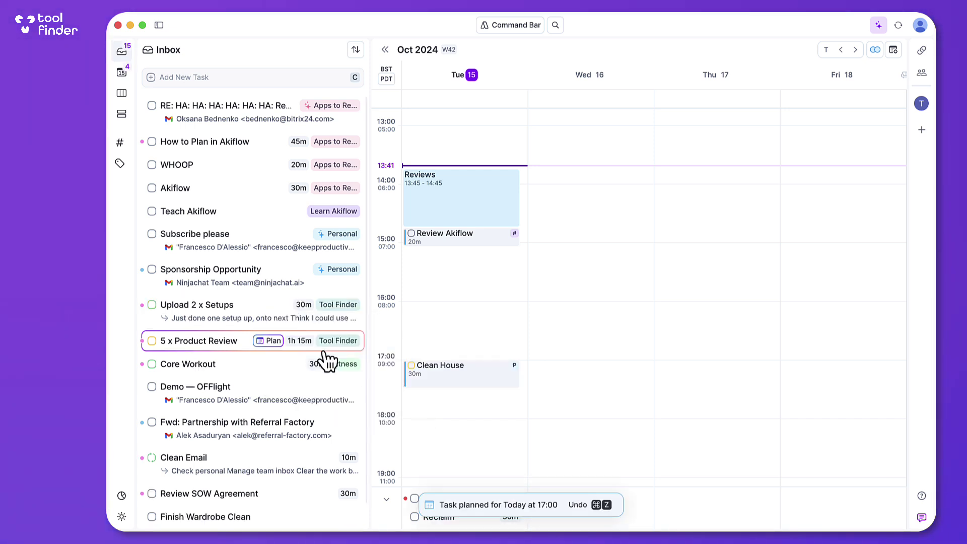
{"action": "scroll", "coordinate": [452, 412], "scroll_direction": "down", "scroll_amount": 1}
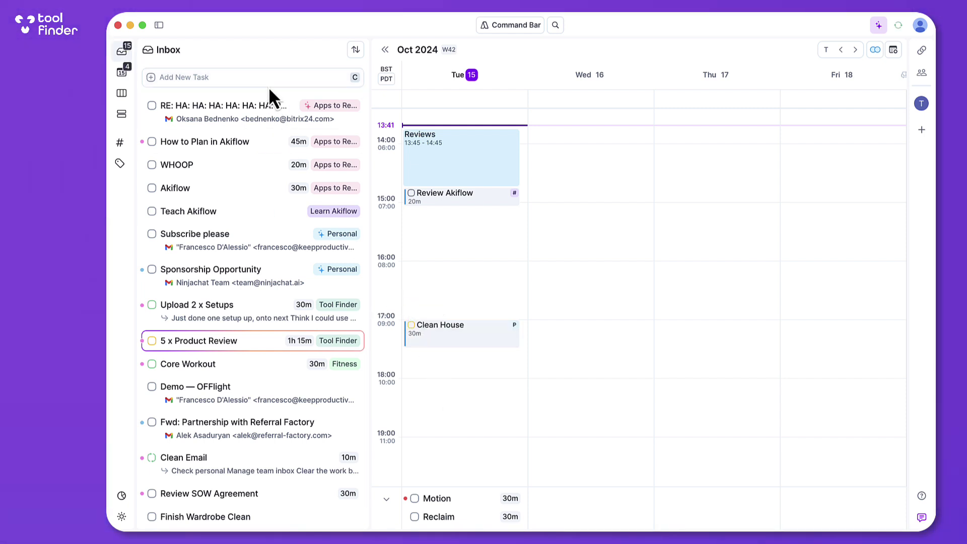
- Add a new inbox task named 'Clean Room' and briefly view its details
{"action": "left_click", "coordinate": [218, 77]}
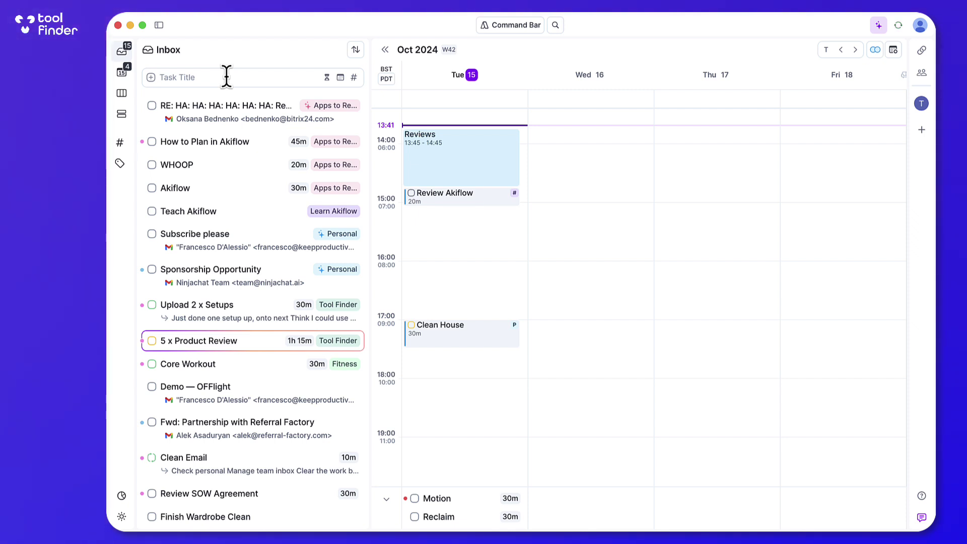
{"action": "type", "text": "Clean Room"}
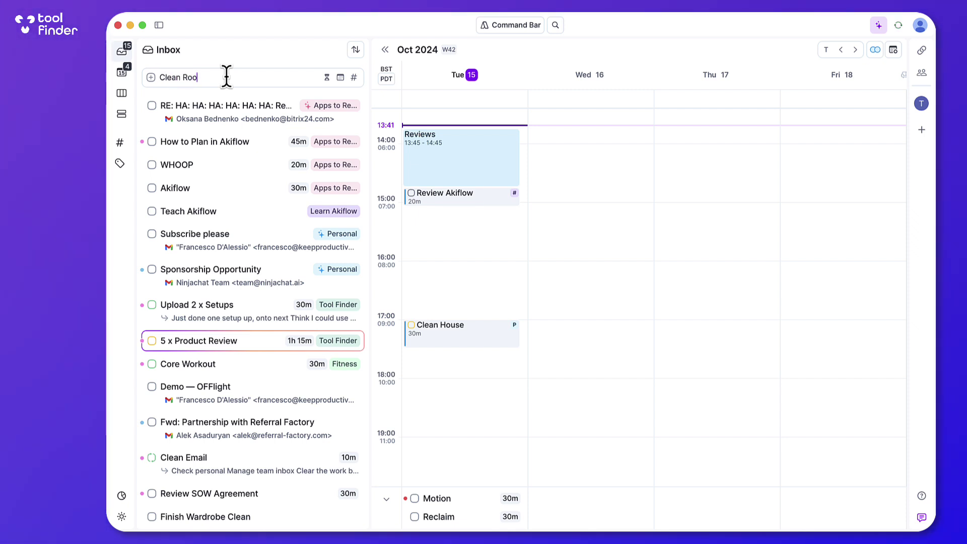
{"action": "key", "text": "Return"}
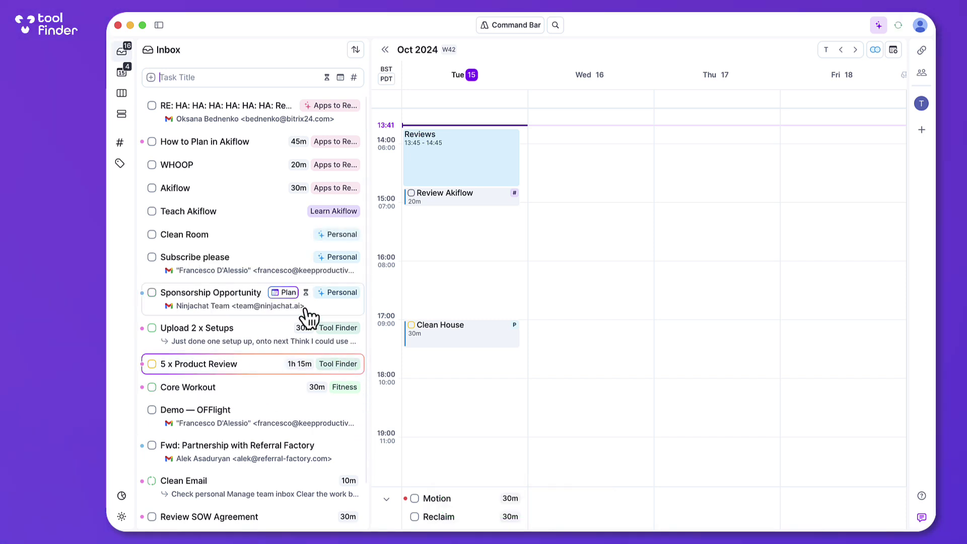
{"action": "left_click", "coordinate": [235, 235]}
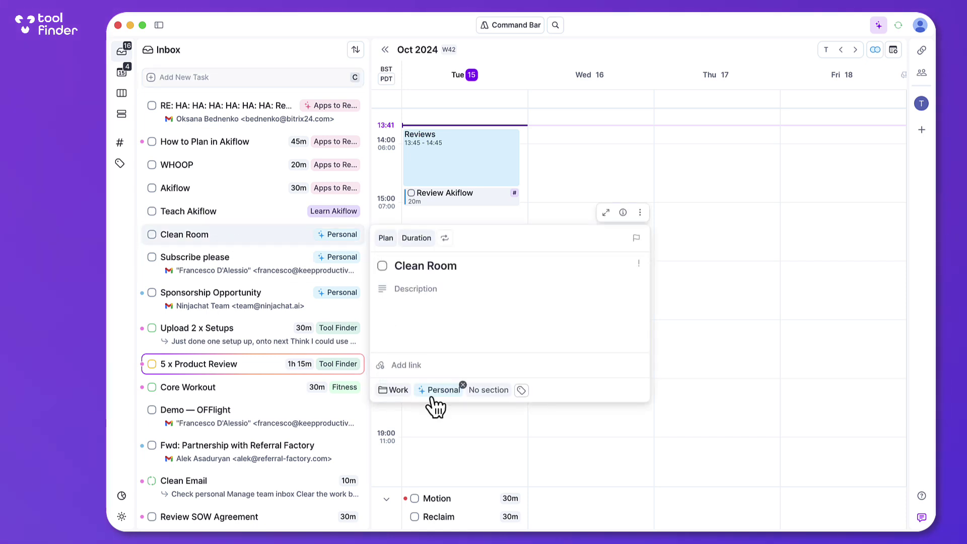
{"action": "left_click", "coordinate": [614, 185]}
- Show the AI settings with Auto assign projects on and the AI model's learning progress
{"action": "left_click", "coordinate": [878, 24]}
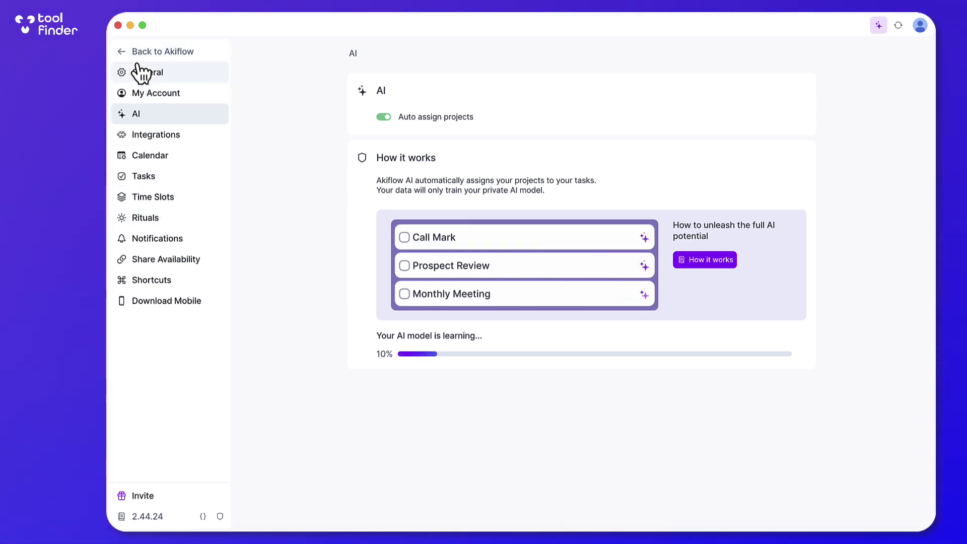
- Create a 'Recording' time slot on Tuesday from 15:00 to 16:15
{"action": "left_click", "coordinate": [127, 52]}
{"action": "left_click_drag", "start_coordinate": [449, 255], "coordinate": [449, 313]}
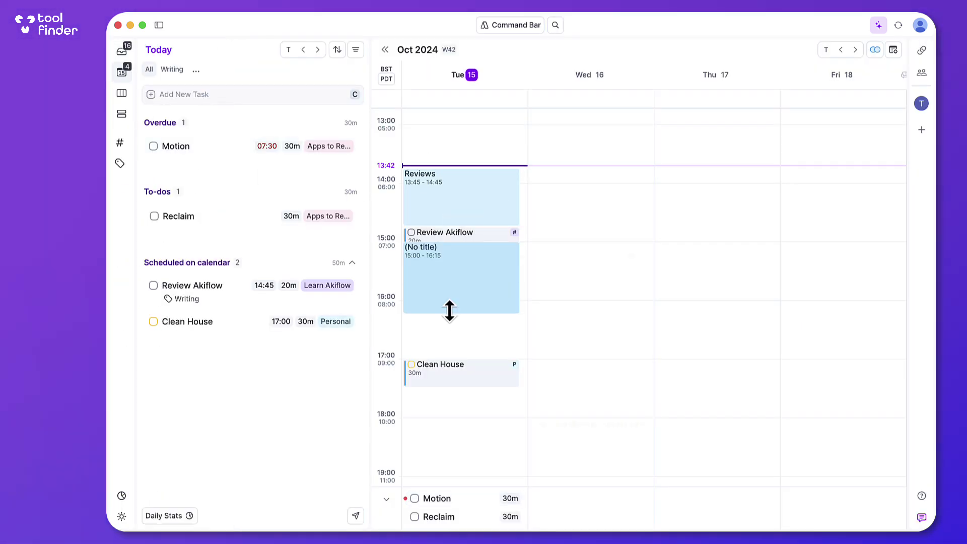
{"action": "left_click", "coordinate": [604, 233]}
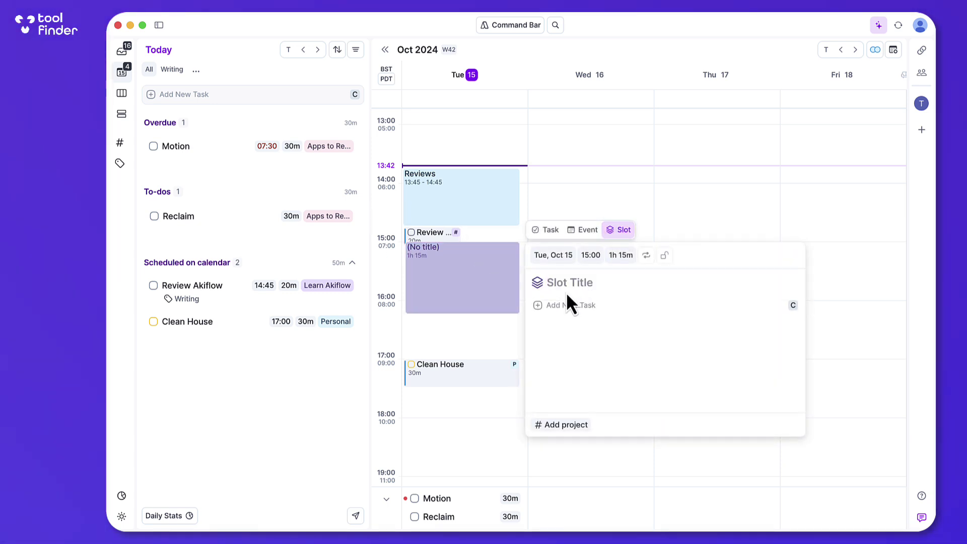
{"action": "type", "text": "Recording"}
- Add tasks Akiflow, Reclaim and Motion to the slot, assigning Motion to Apps to Review
{"action": "left_click", "coordinate": [576, 306]}
{"action": "type", "text": "Akiflo"}
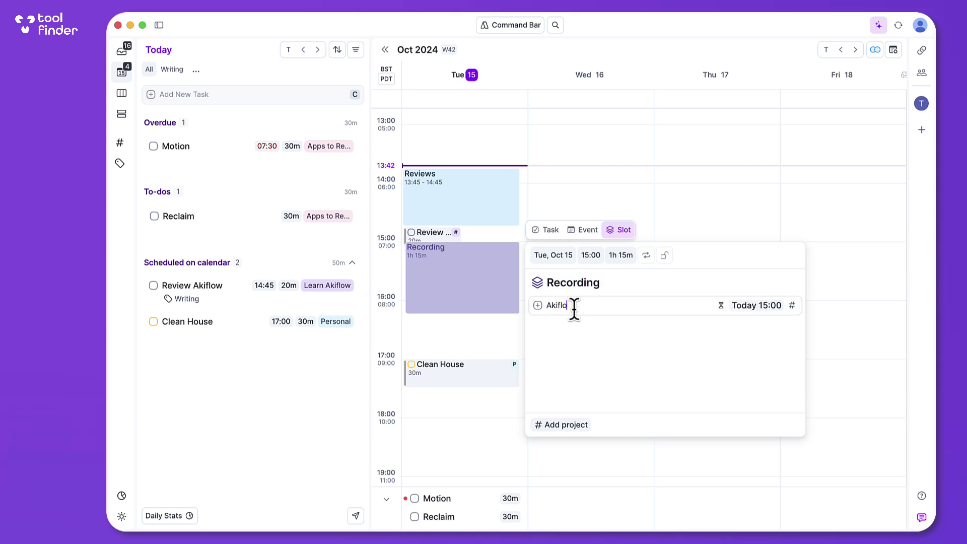
{"action": "type", "text": "w"}
{"action": "key", "text": "Return"}
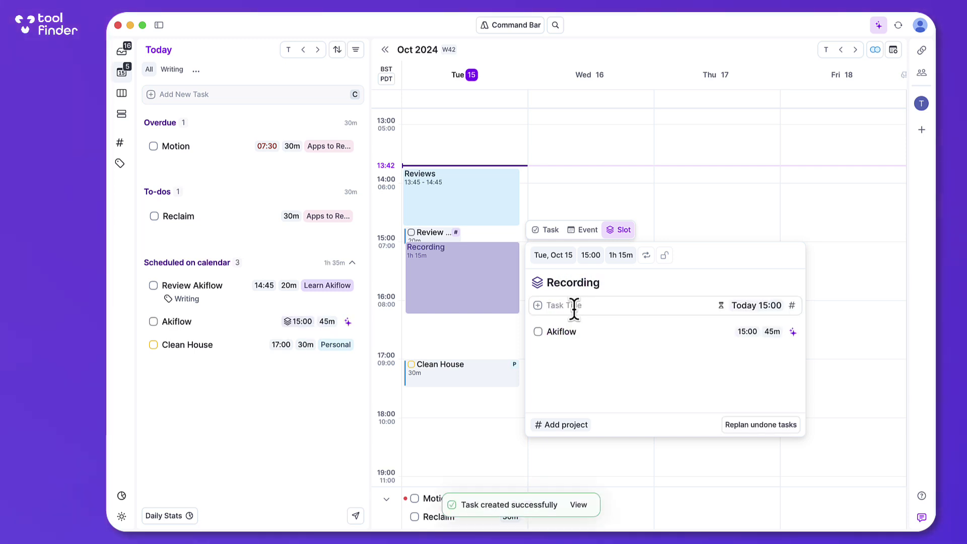
{"action": "type", "text": "Reclaim"}
{"action": "key", "text": "Return"}
{"action": "type", "text": "Motion"}
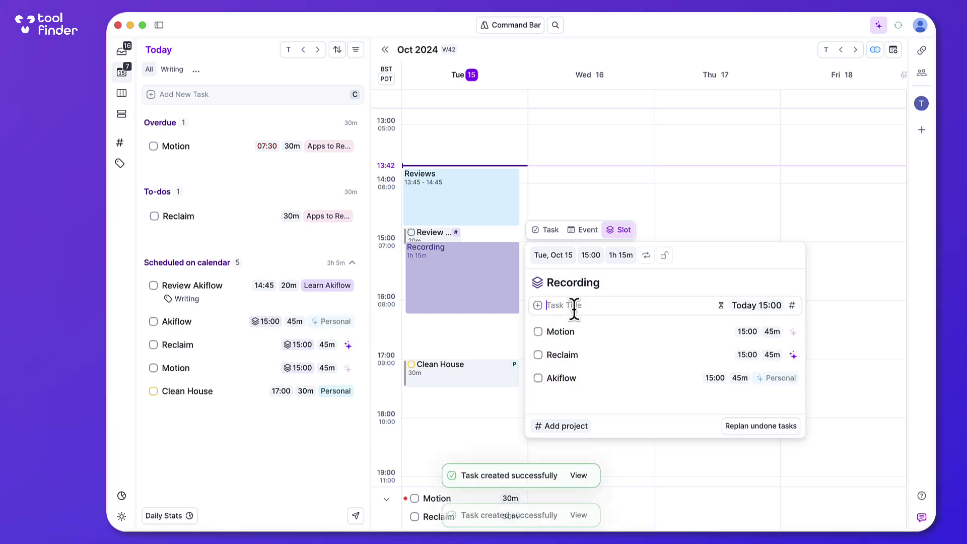
{"action": "key", "text": "Return"}
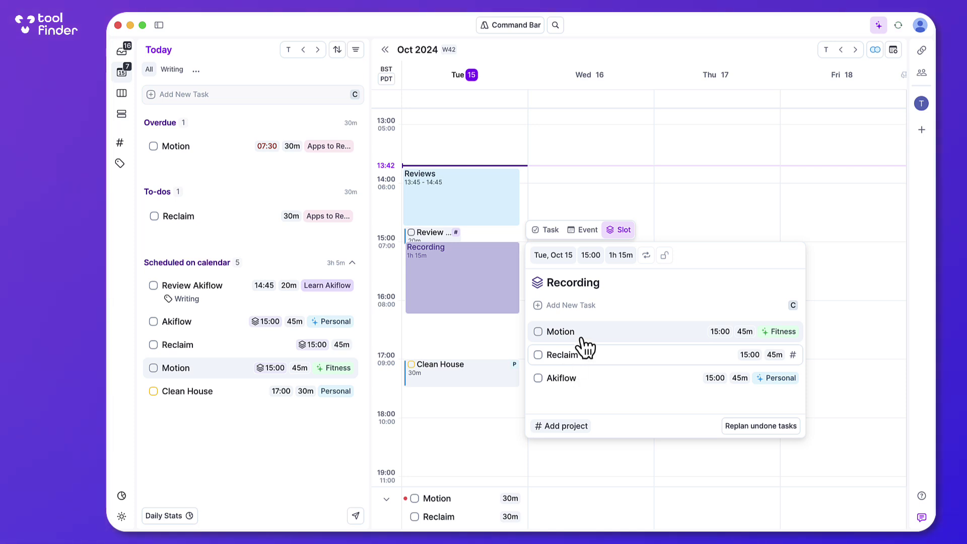
{"action": "left_click", "coordinate": [784, 333]}
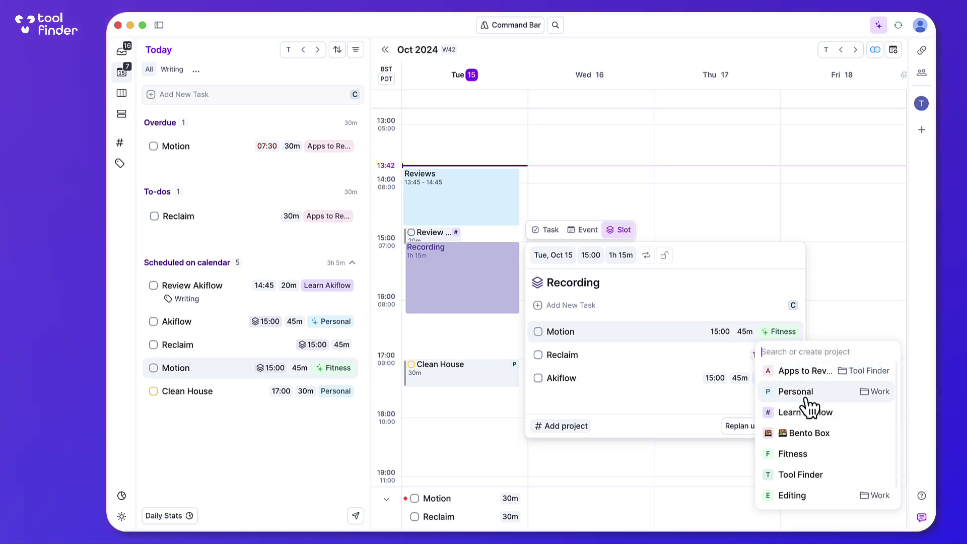
{"action": "left_click", "coordinate": [806, 373]}
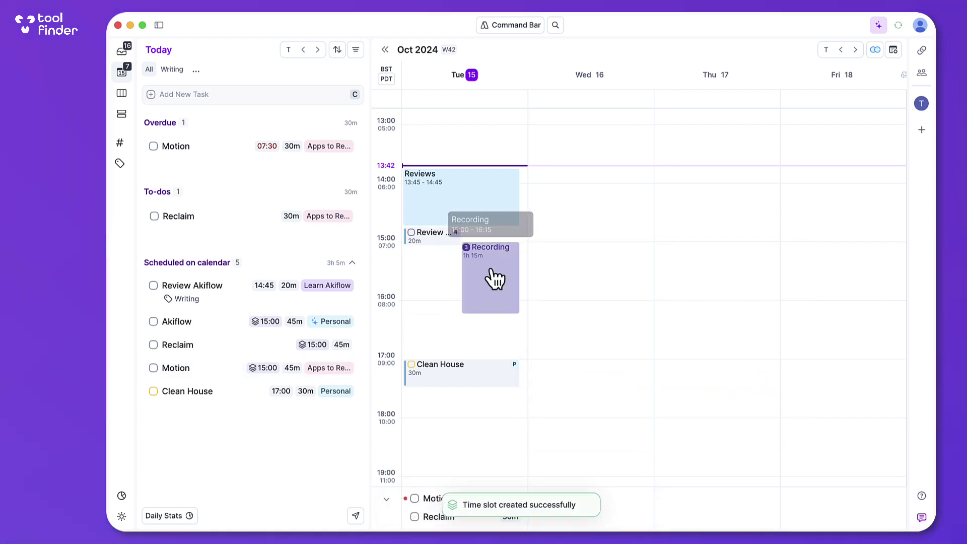
- Move the Recording slot to start at 15:15 and tick its Motion and Akiflow tasks
{"action": "left_click_drag", "start_coordinate": [493, 265], "coordinate": [493, 278]}
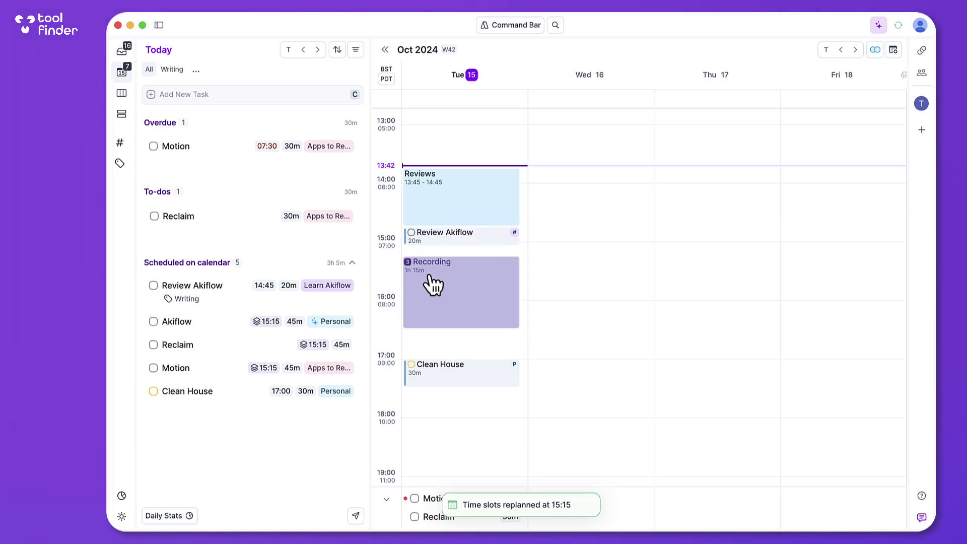
{"action": "left_click", "coordinate": [432, 280]}
{"action": "left_click", "coordinate": [538, 346]}
{"action": "left_click", "coordinate": [538, 370]}
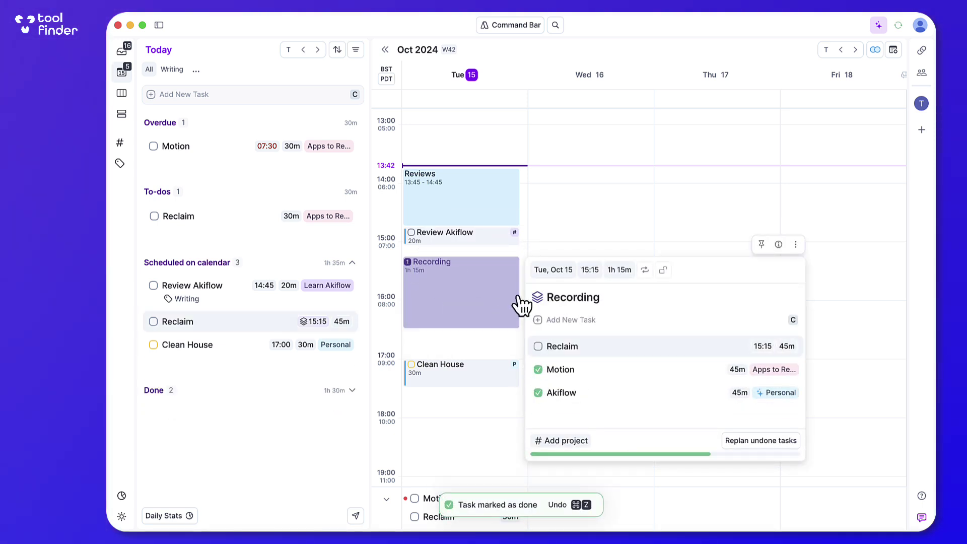
- Close the Recording slot's details and view the Planned tasks under All tasks
{"action": "left_click", "coordinate": [349, 404]}
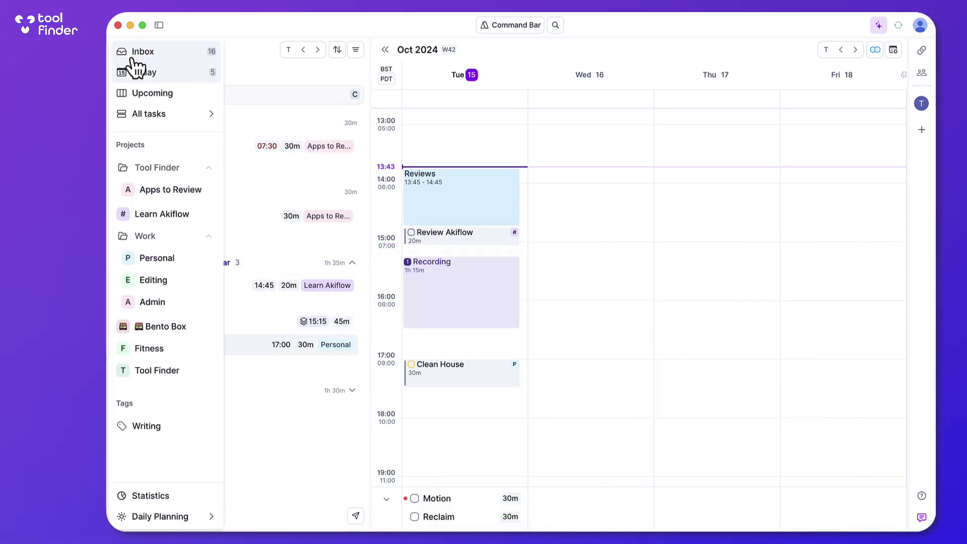
{"action": "mouse_move", "coordinate": [126, 112]}
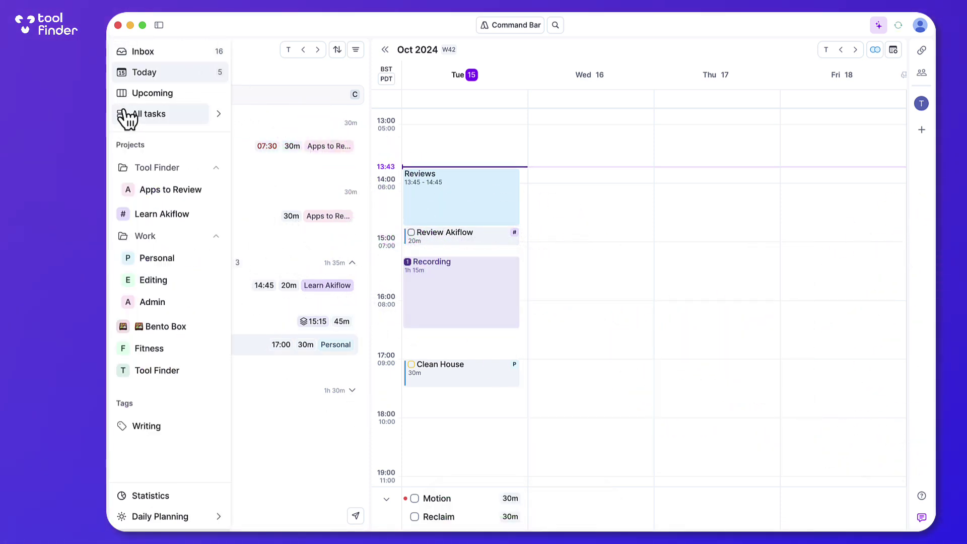
{"action": "left_click", "coordinate": [217, 117]}
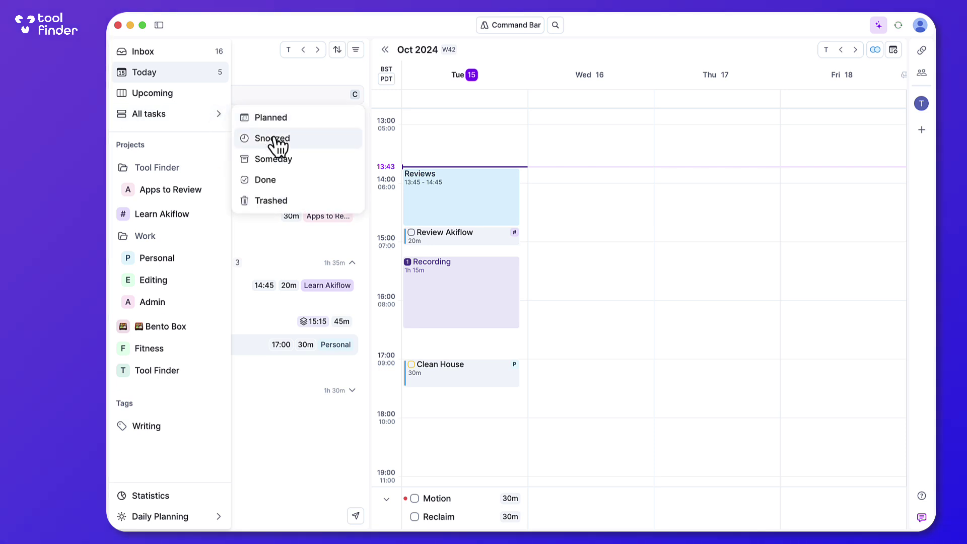
{"action": "left_click", "coordinate": [274, 118]}
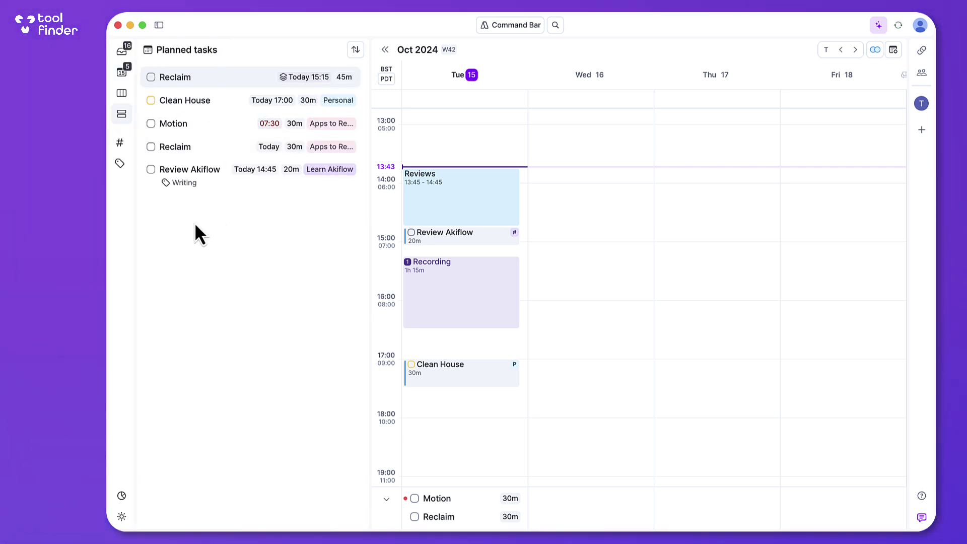
- Return to the Today list and open the command bar for the overdue Motion task
{"action": "mouse_move", "coordinate": [121, 69]}
{"action": "left_click", "coordinate": [157, 74]}
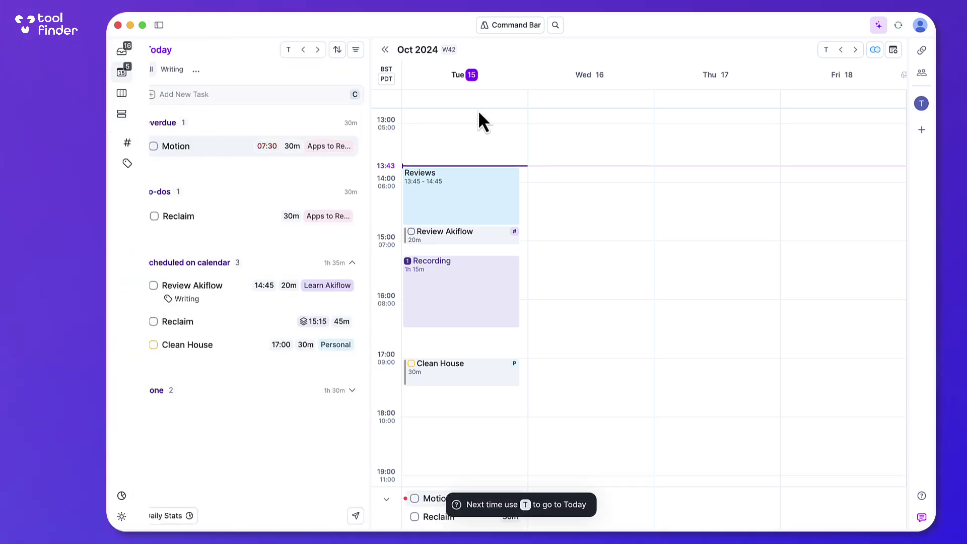
{"action": "left_click", "coordinate": [526, 31]}
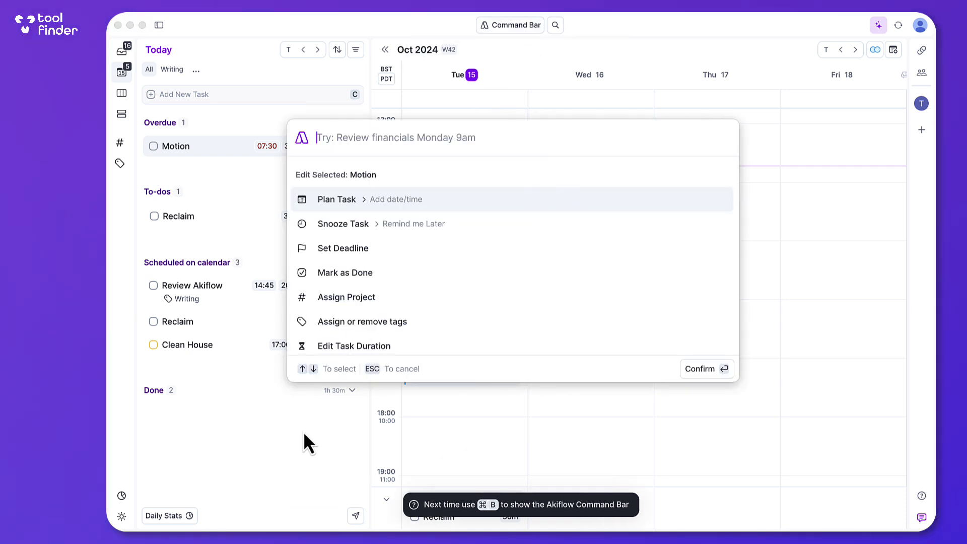
- Try out availability slots on Wednesday, Thursday and Friday, then discard the sharing draft
{"action": "key", "text": "Escape"}
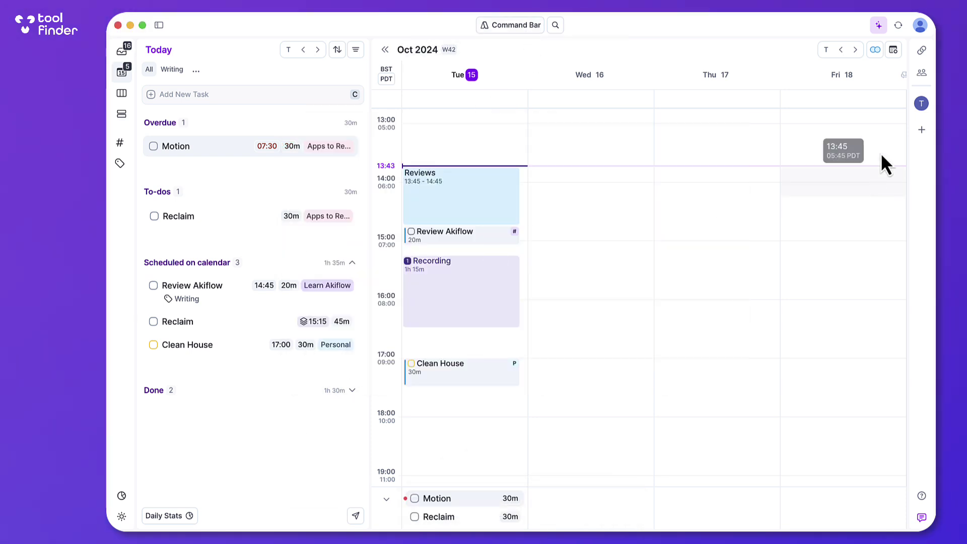
{"action": "left_click", "coordinate": [922, 50]}
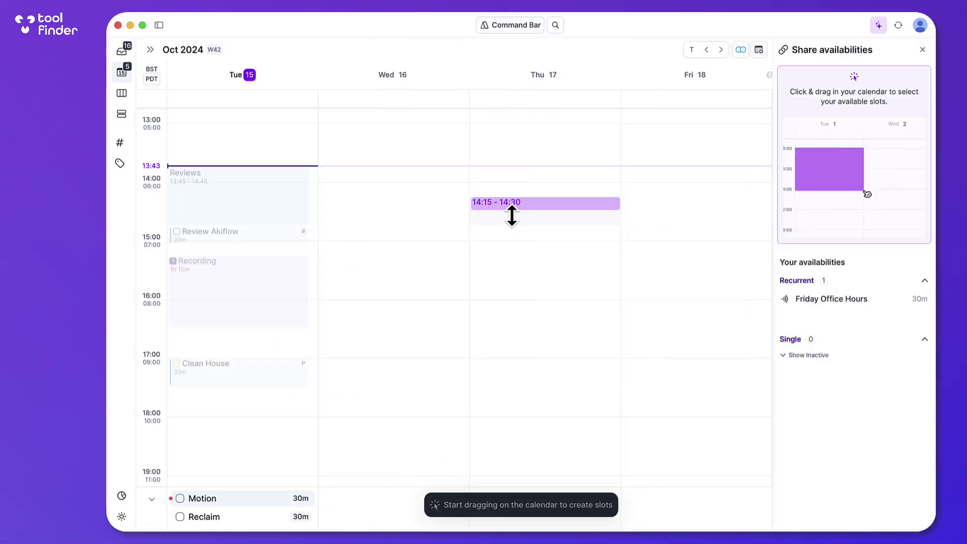
{"action": "left_click_drag", "start_coordinate": [514, 244], "coordinate": [514, 253]}
{"action": "left_click_drag", "start_coordinate": [403, 243], "coordinate": [410, 355]}
{"action": "left_click_drag", "start_coordinate": [627, 345], "coordinate": [625, 443]}
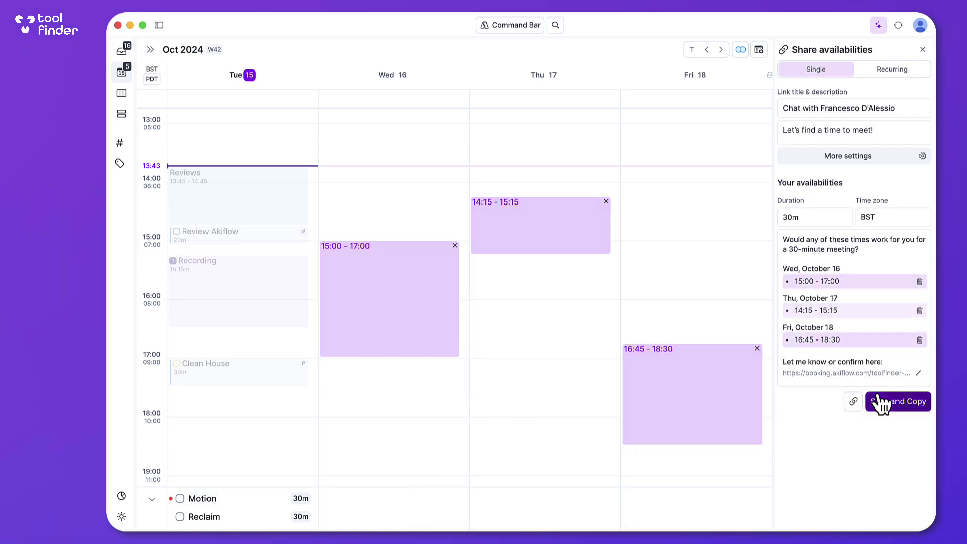
{"action": "left_click", "coordinate": [924, 50]}
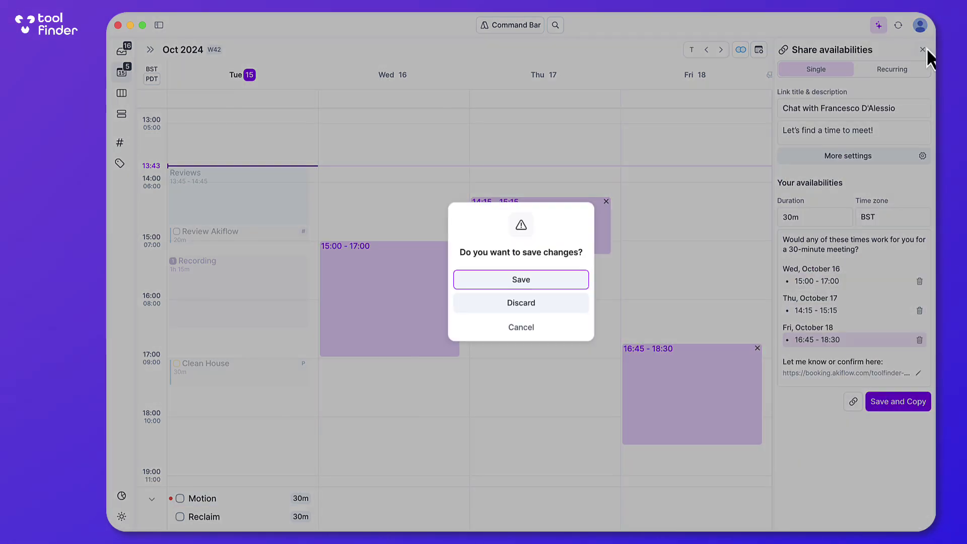
{"action": "left_click", "coordinate": [533, 302]}
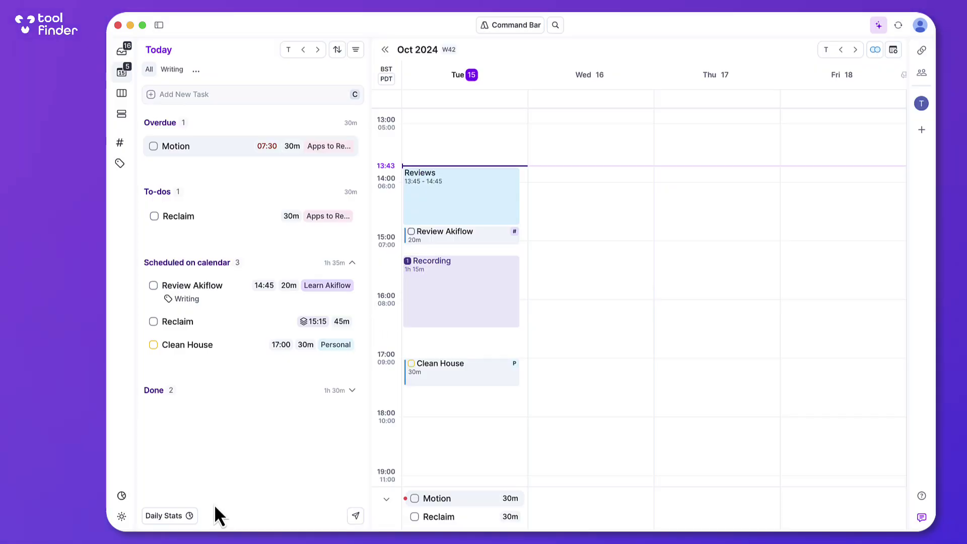
- Check Daily Stats, inspect the Recording slot's actions, then open Review Akiflow's details
{"action": "left_click", "coordinate": [181, 516]}
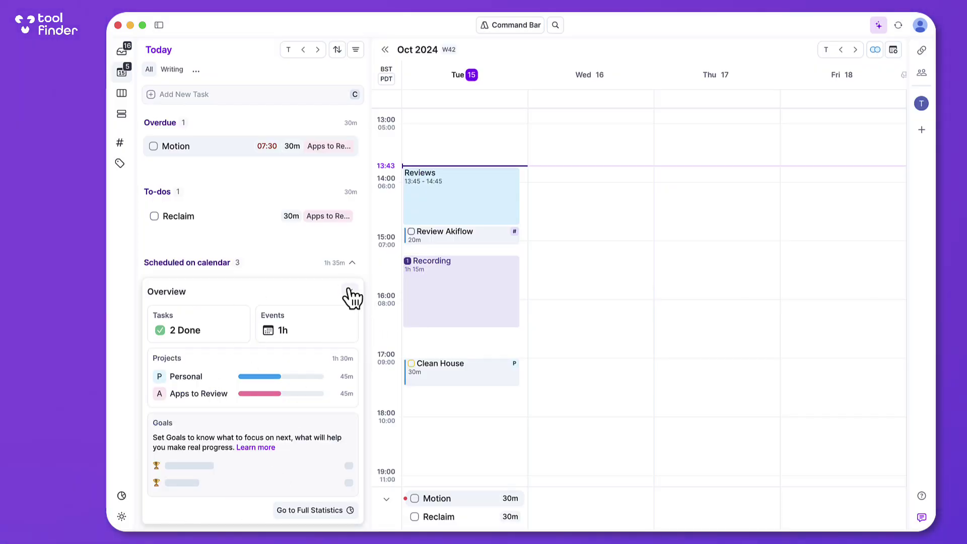
{"action": "left_click", "coordinate": [452, 296]}
{"action": "left_click", "coordinate": [452, 296]}
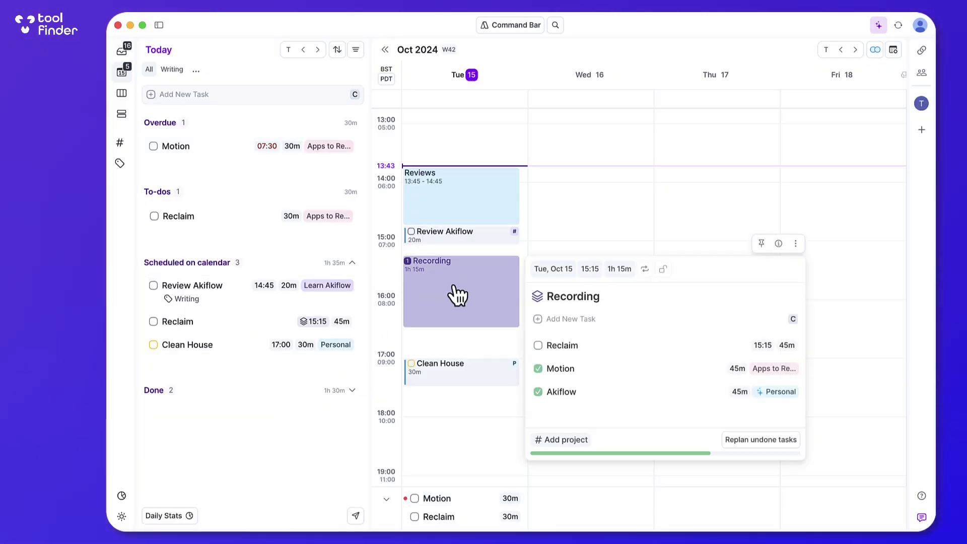
{"action": "right_click", "coordinate": [468, 297]}
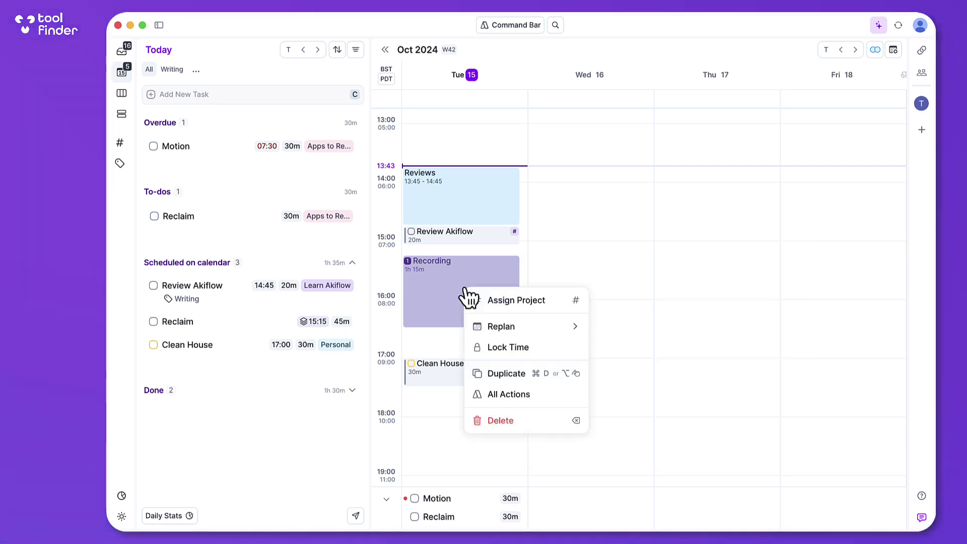
{"action": "left_click", "coordinate": [469, 292]}
{"action": "left_click", "coordinate": [795, 244]}
{"action": "left_click", "coordinate": [473, 235]}
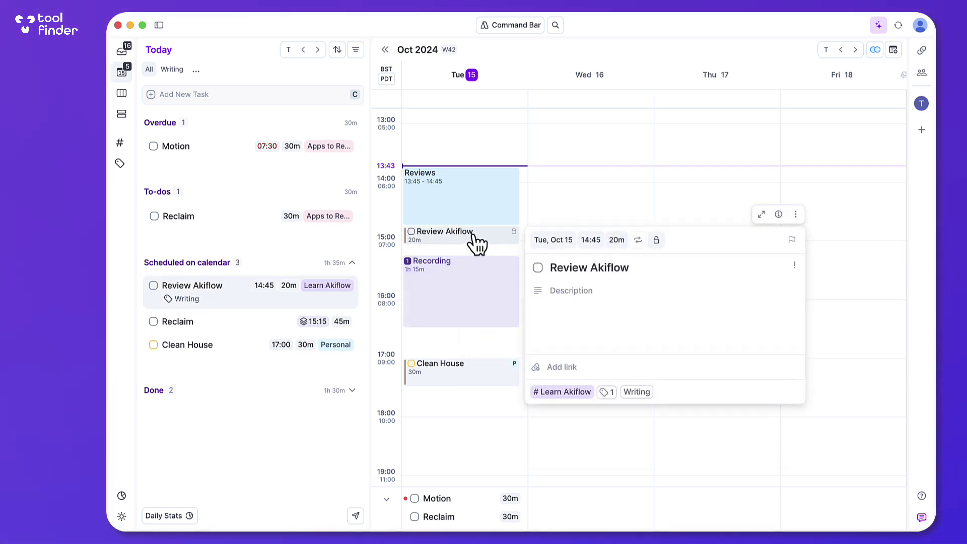
- Make Review Akiflow the Goal for Today with the G shortcut
{"action": "key", "text": "g"}
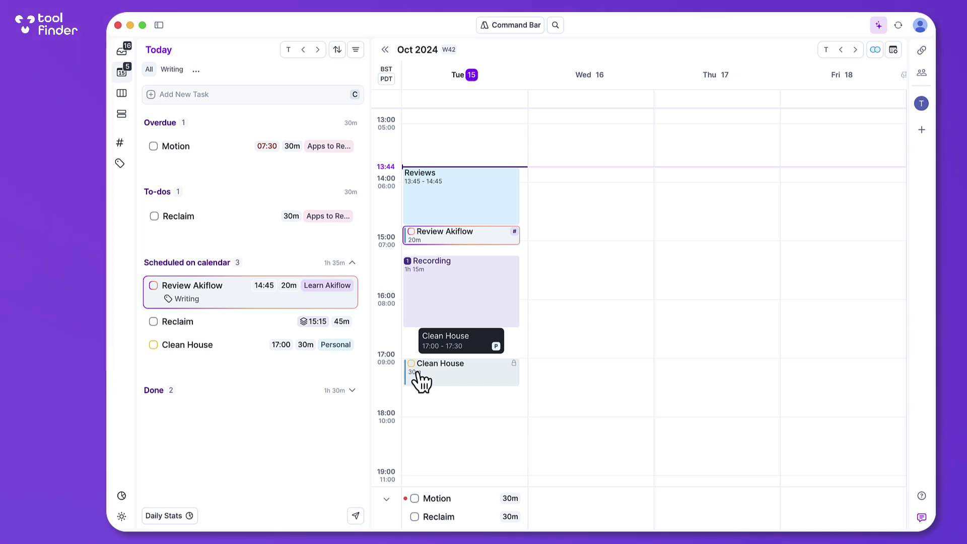
{"action": "left_click", "coordinate": [879, 25]}
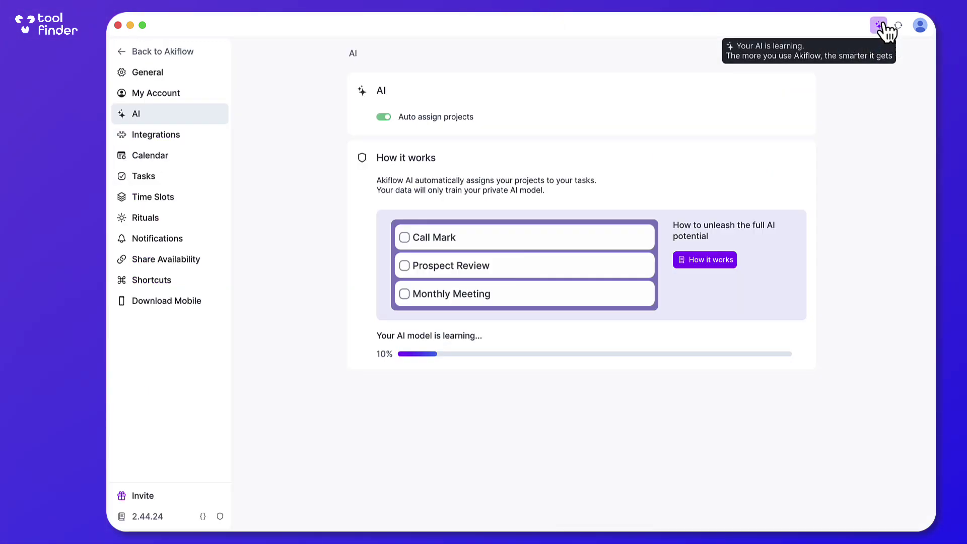
{"action": "left_click", "coordinate": [161, 56]}
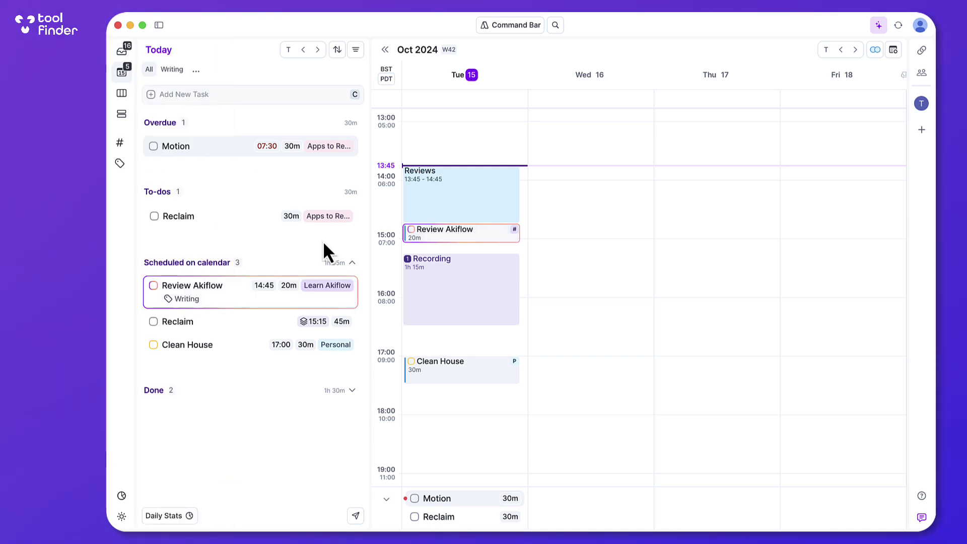
{"action": "mouse_move", "coordinate": [123, 62]}
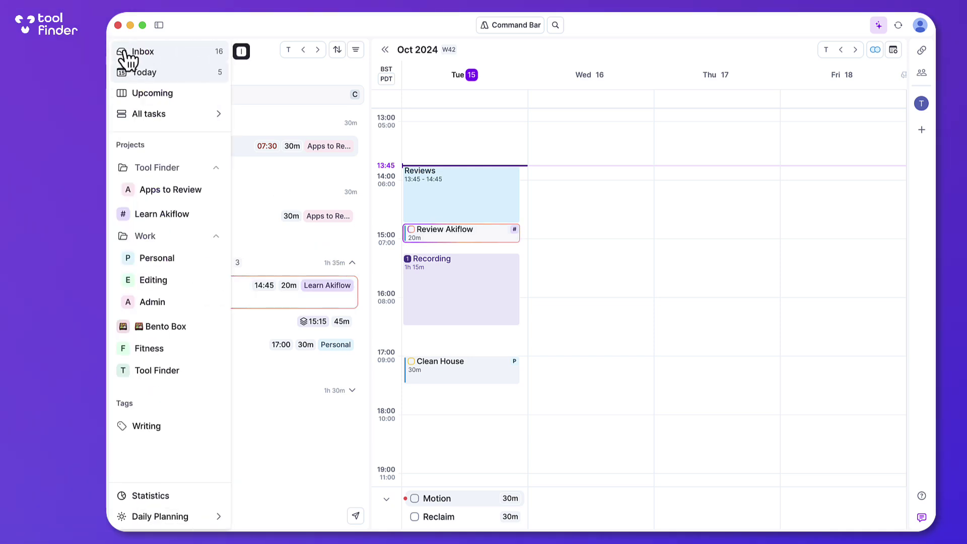
{"action": "left_click", "coordinate": [135, 53]}
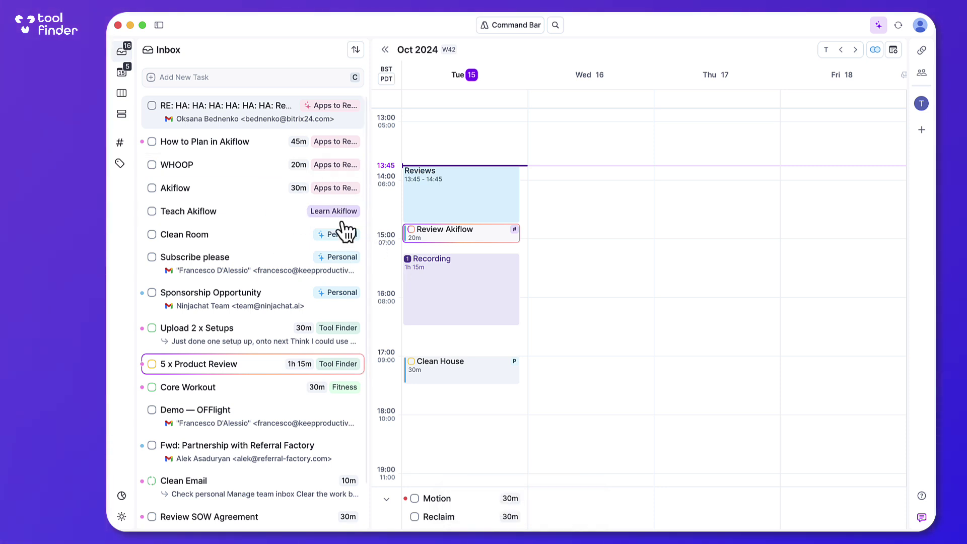
{"action": "mouse_move", "coordinate": [134, 460]}
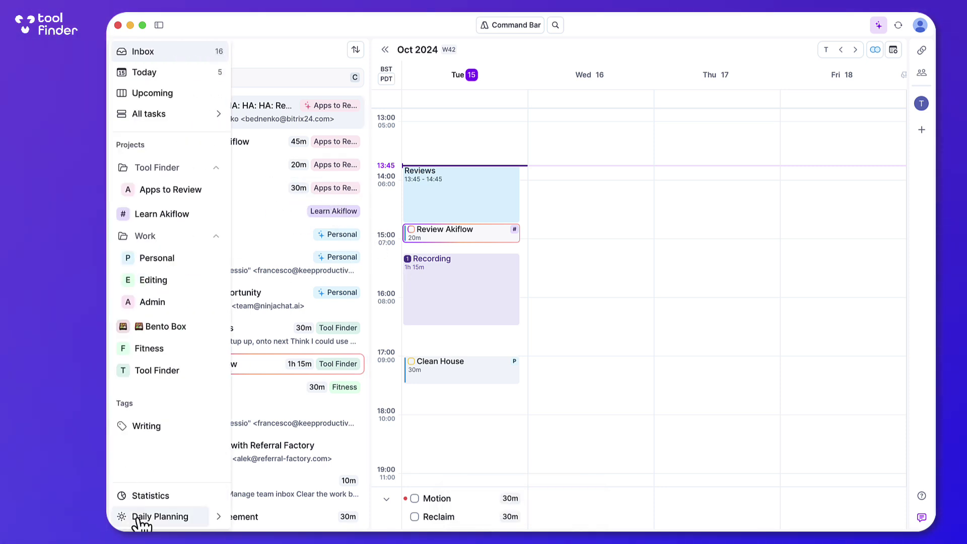